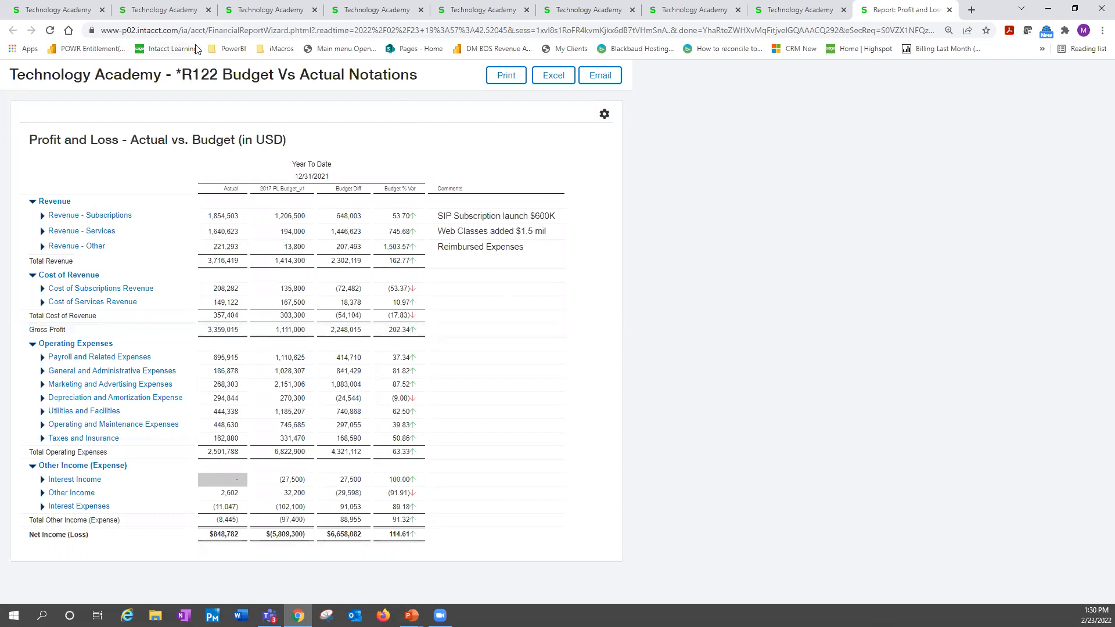
# Return to the Financial Report Writer page and switch the company view from Top level to the 100--USA entity
pyautogui.click(805, 17)
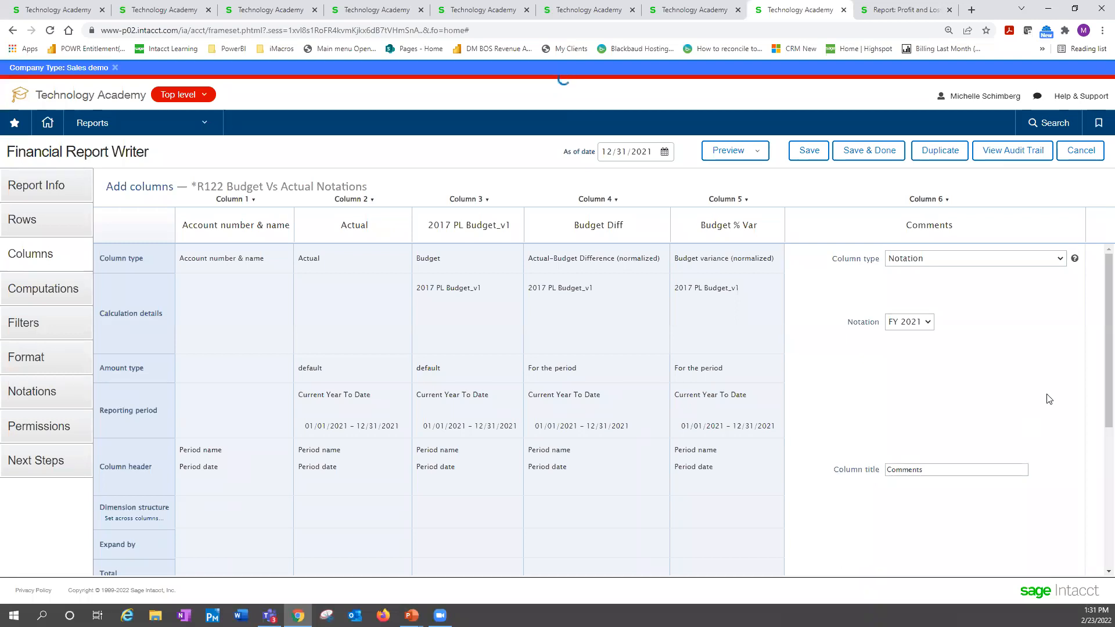
pyautogui.click(181, 95)
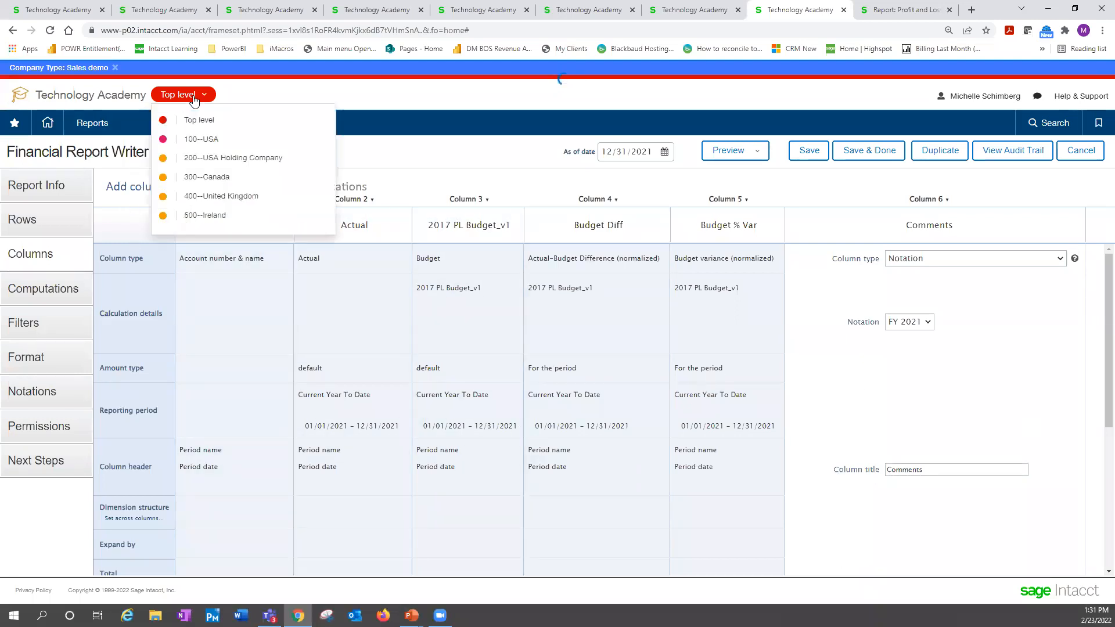
pyautogui.click(217, 142)
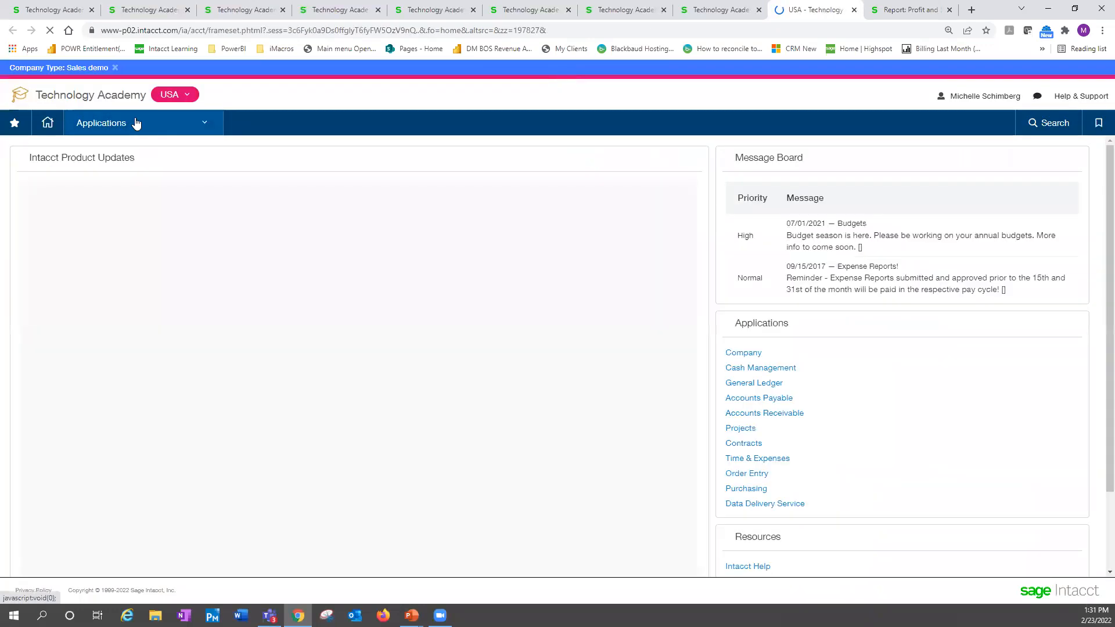
# Open the Reports Center for the USA entity and search all reports for "release"
pyautogui.click(139, 123)
pyautogui.moveTo(128, 228)
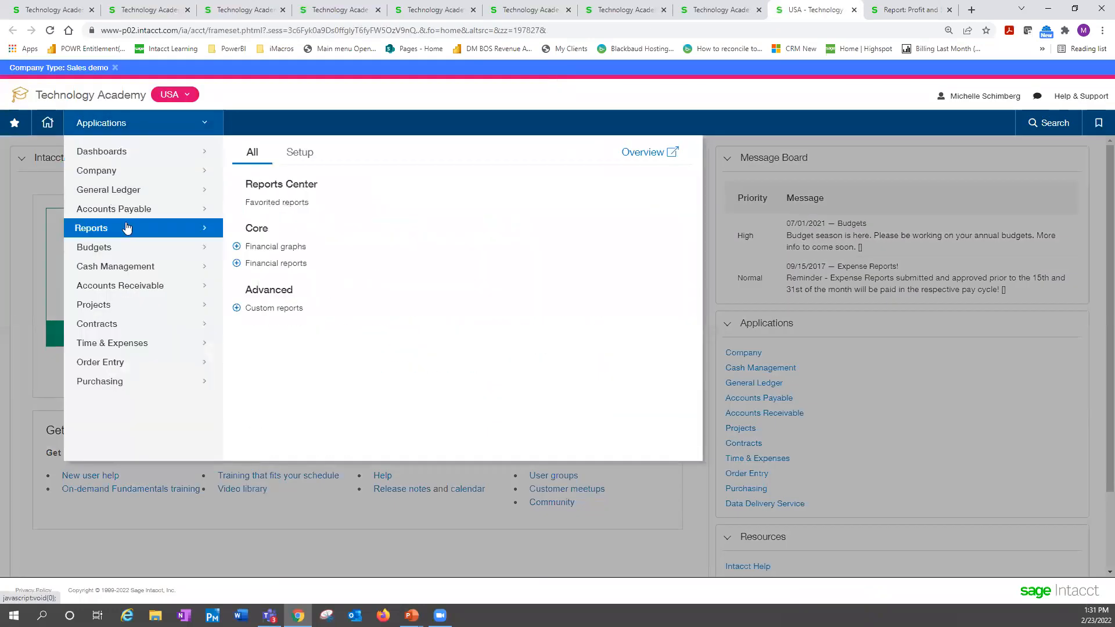
pyautogui.click(270, 187)
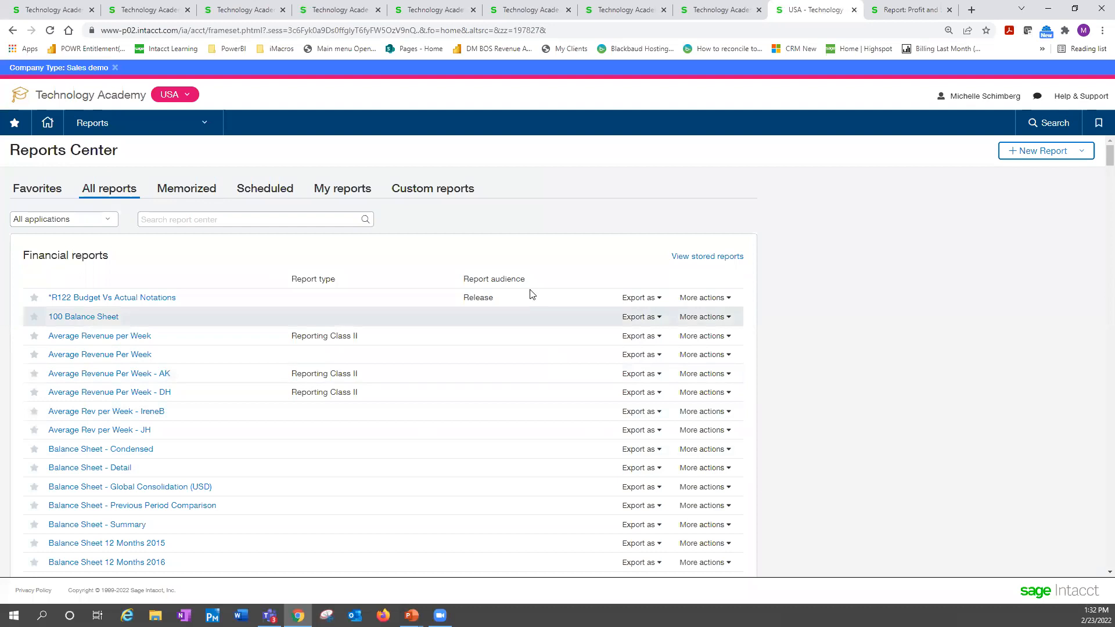
pyautogui.click(238, 224)
pyautogui.write('release')
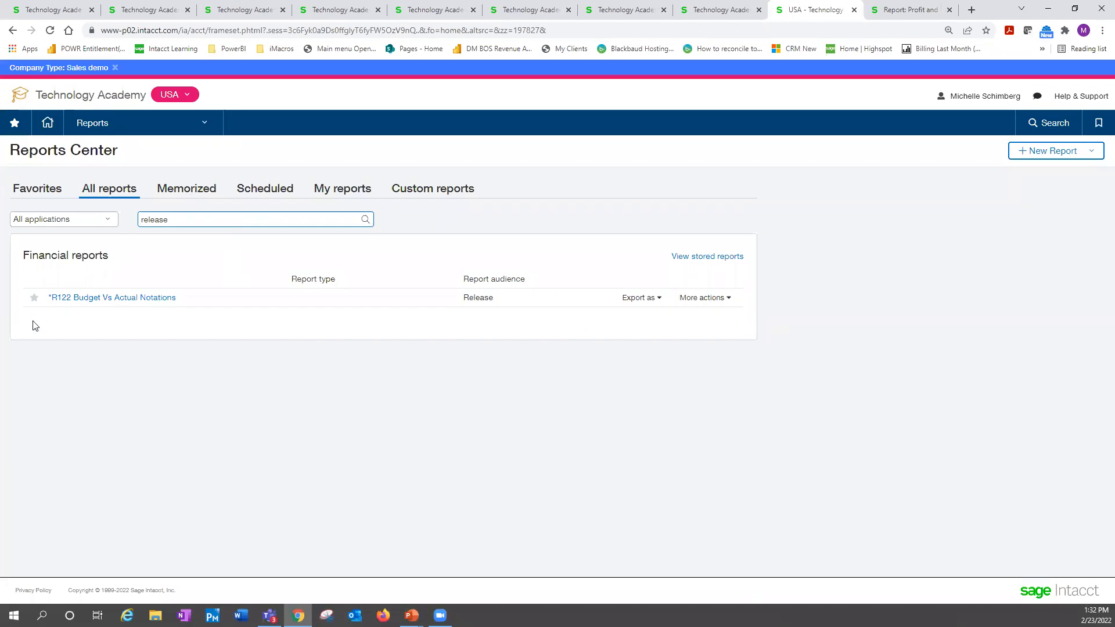
# Run the *R122 Budget Vs Actual Notations report on the ACCRUAL method as of 12/31/2021 for location 100--USA
pyautogui.click(91, 298)
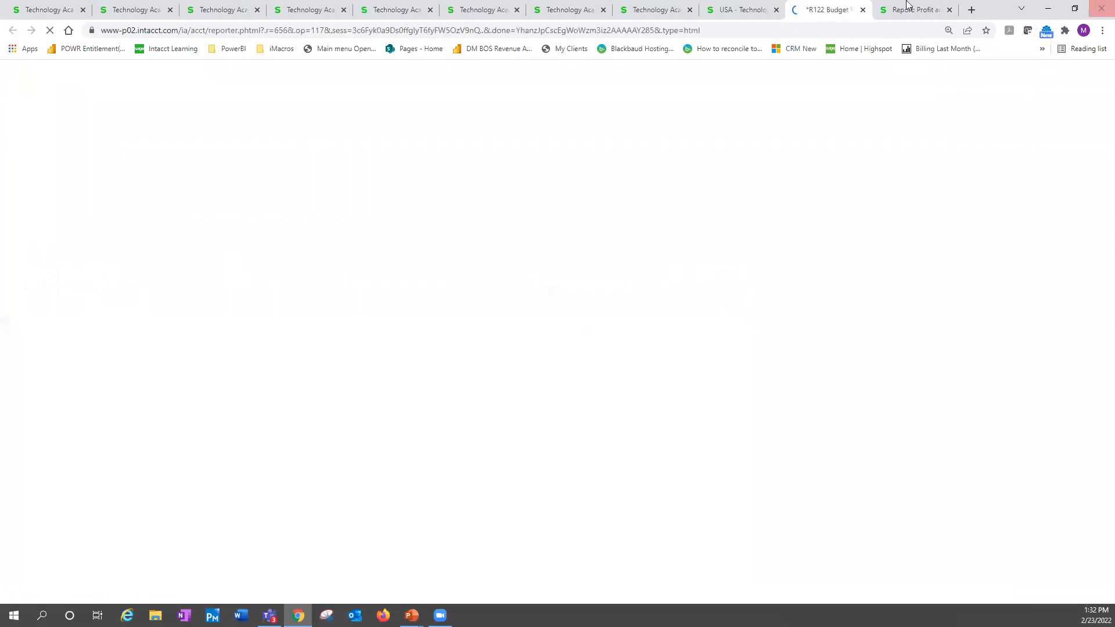
pyautogui.rightClick(704, 16)
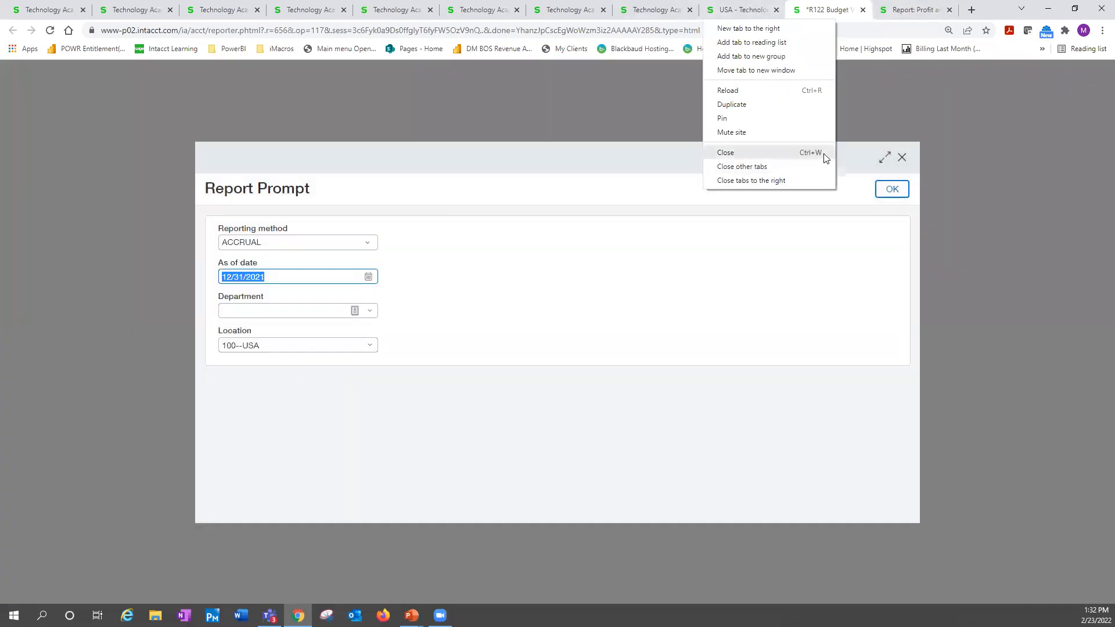
pyautogui.click(891, 189)
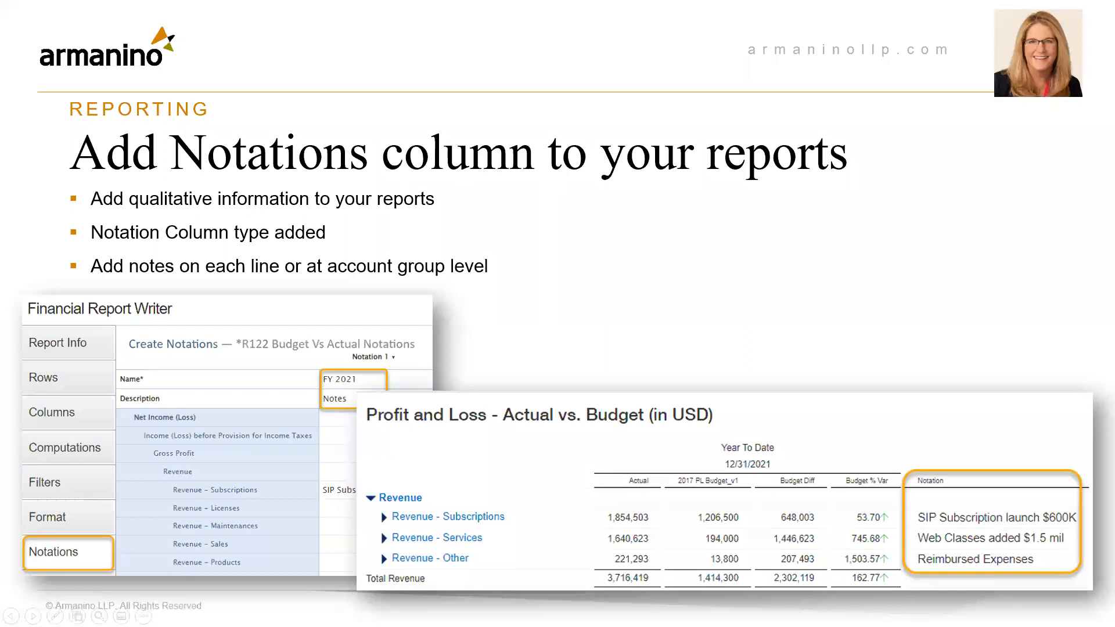
pyautogui.press('Right')
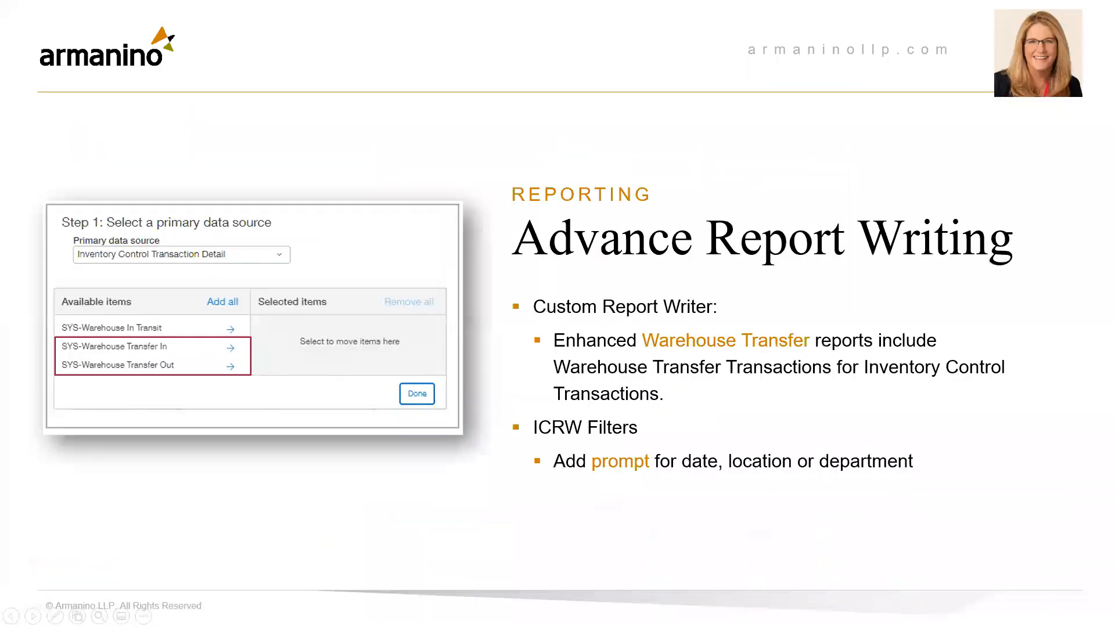
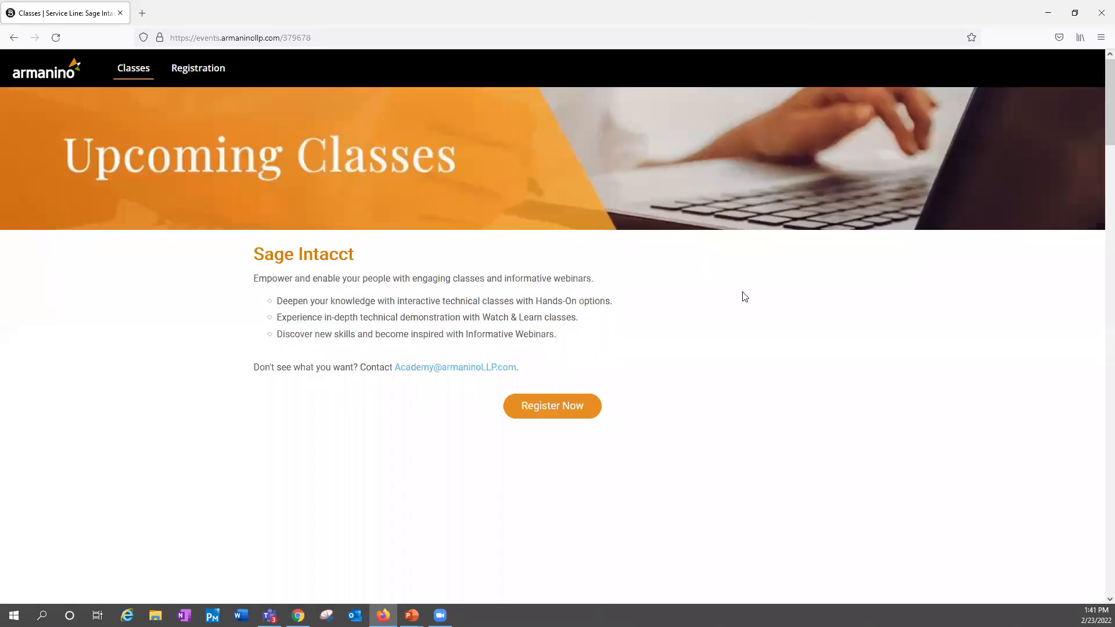
# Look through the upcoming Sage Intacct class sessions on the Armanino events page and return to the presentation
pyautogui.click(554, 412)
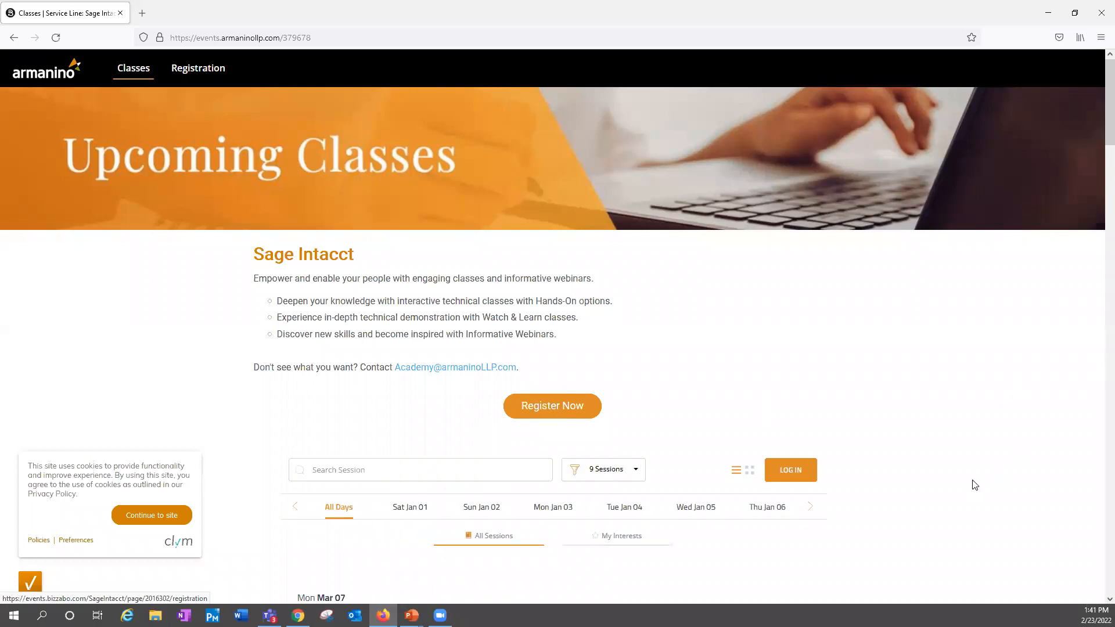
pyautogui.scroll(-5, 935, 487)
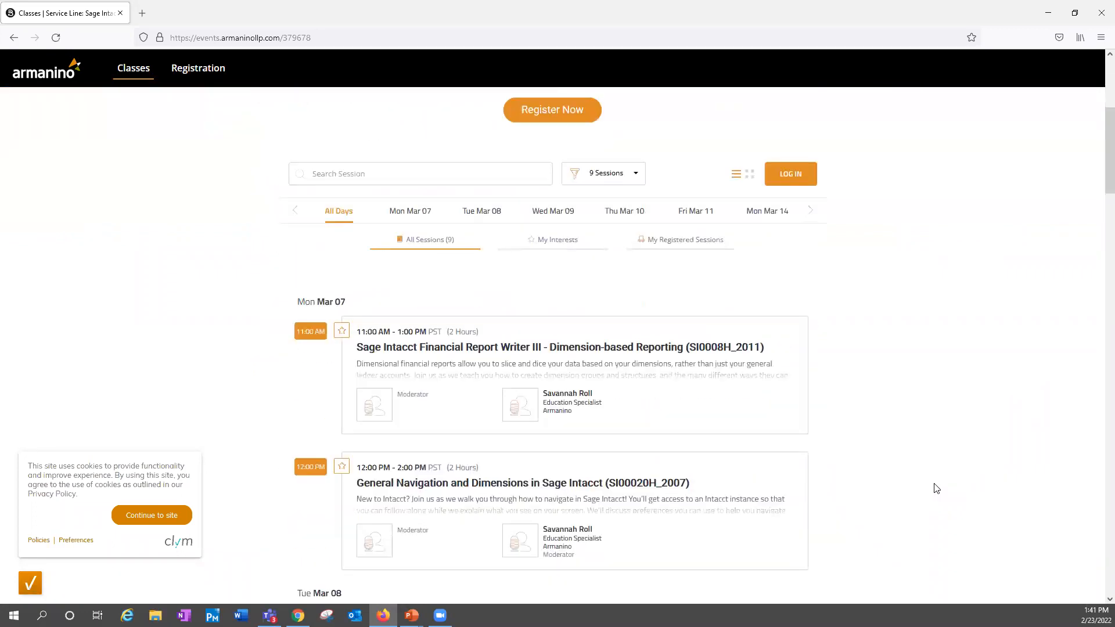
pyautogui.scroll(-2, 936, 488)
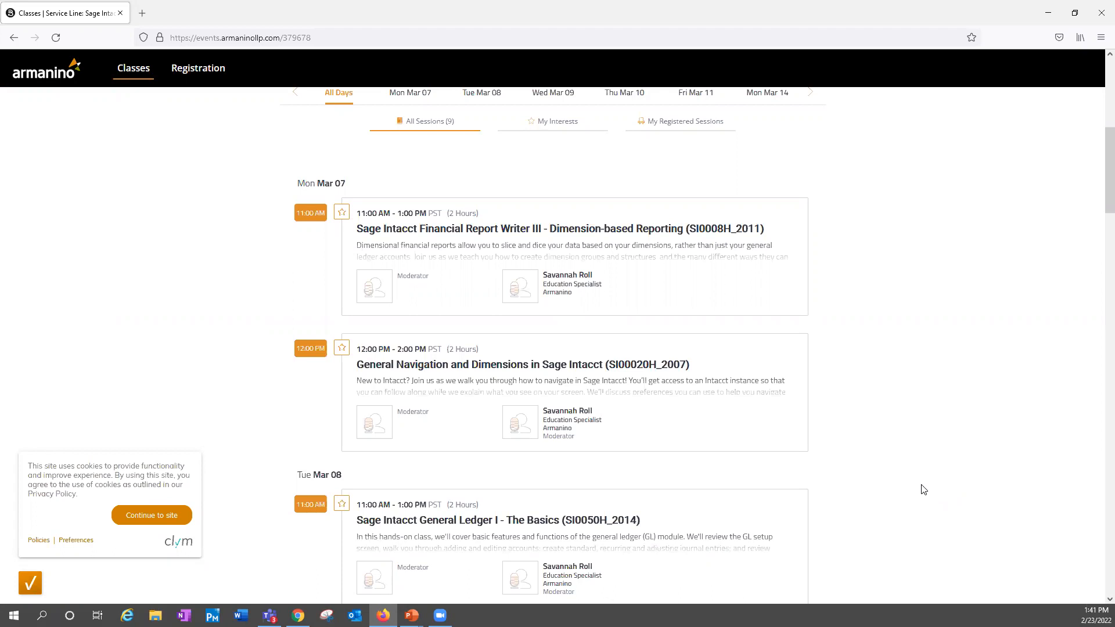
pyautogui.scroll(1, 923, 490)
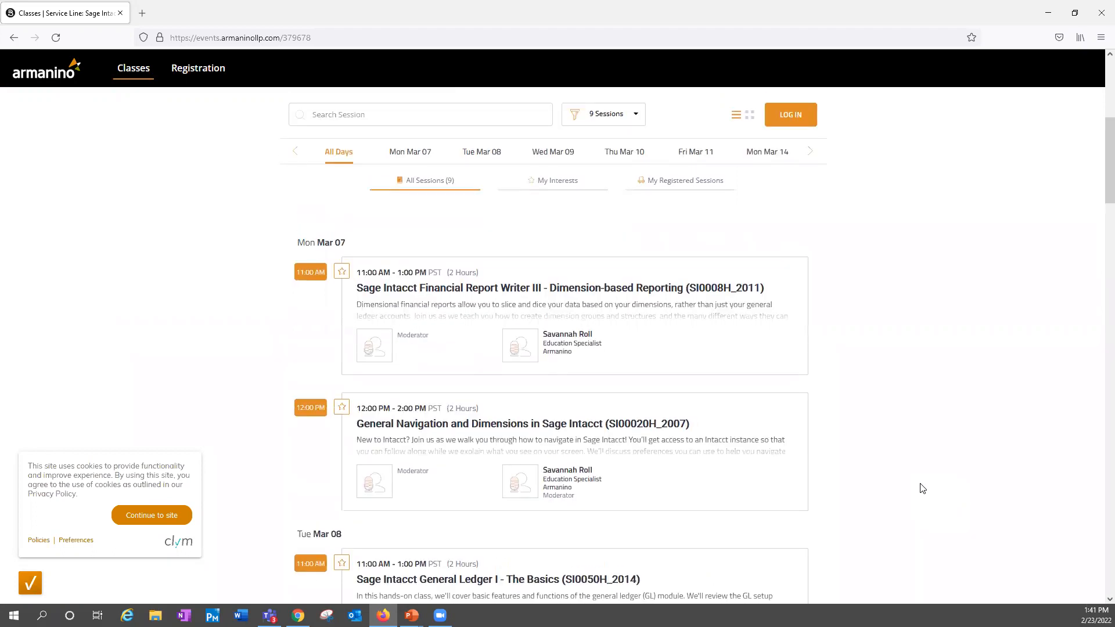
pyautogui.click(1050, 13)
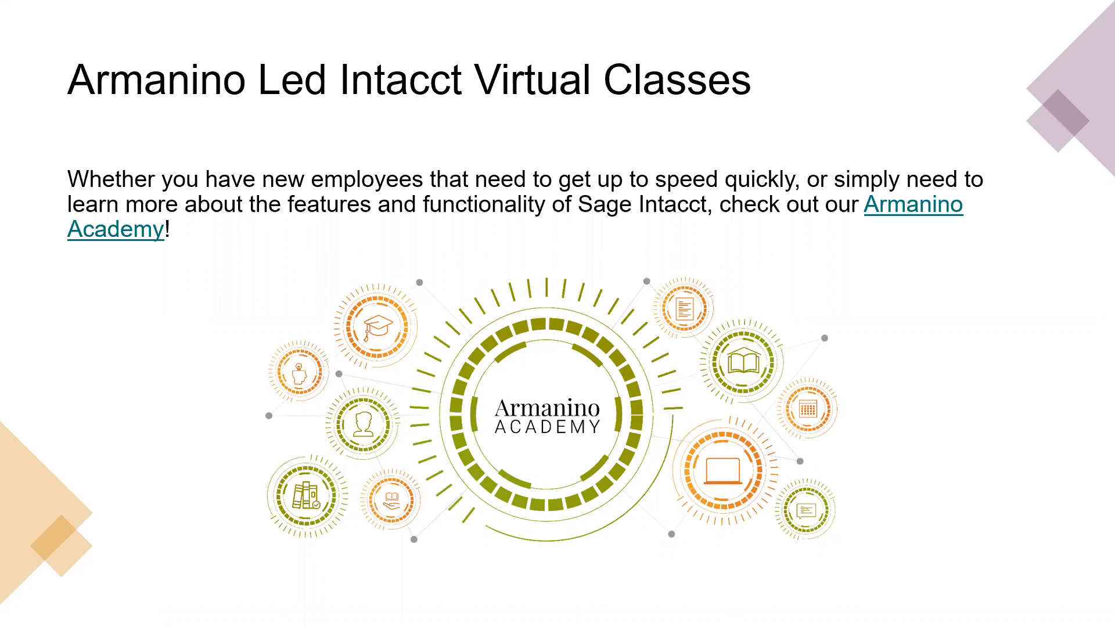
# Switch to Sage Intacct in Chrome and compare the USA and Technology Academy versions of the *R122 Budget Vs Actual Notations report
pyautogui.hotkey('alt', 'Tab')
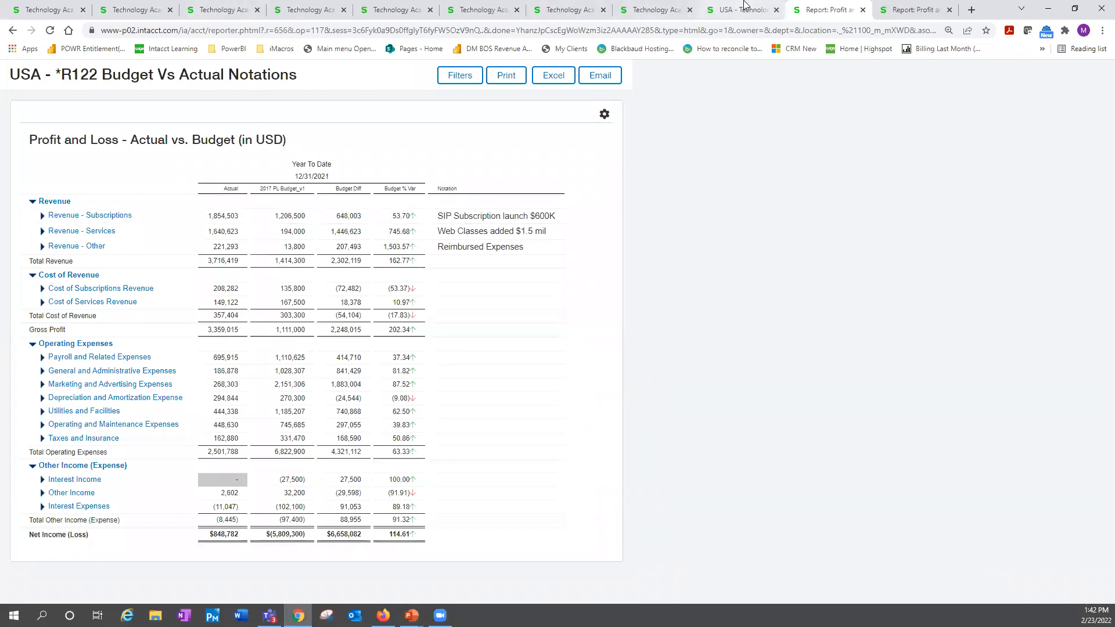
pyautogui.click(742, 12)
pyautogui.click(915, 10)
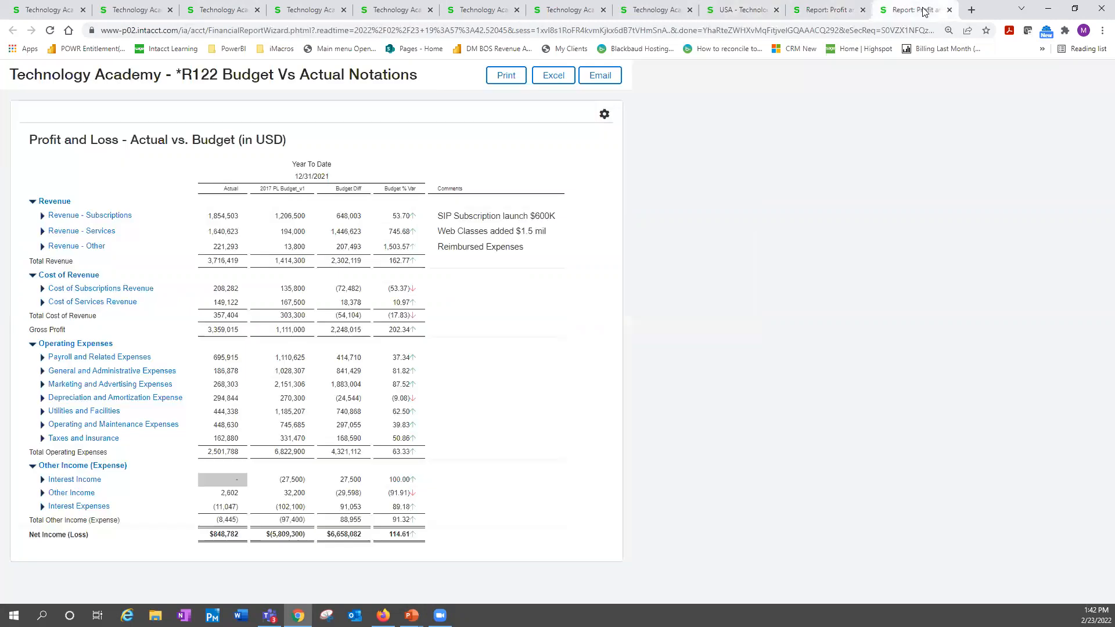
pyautogui.click(815, 15)
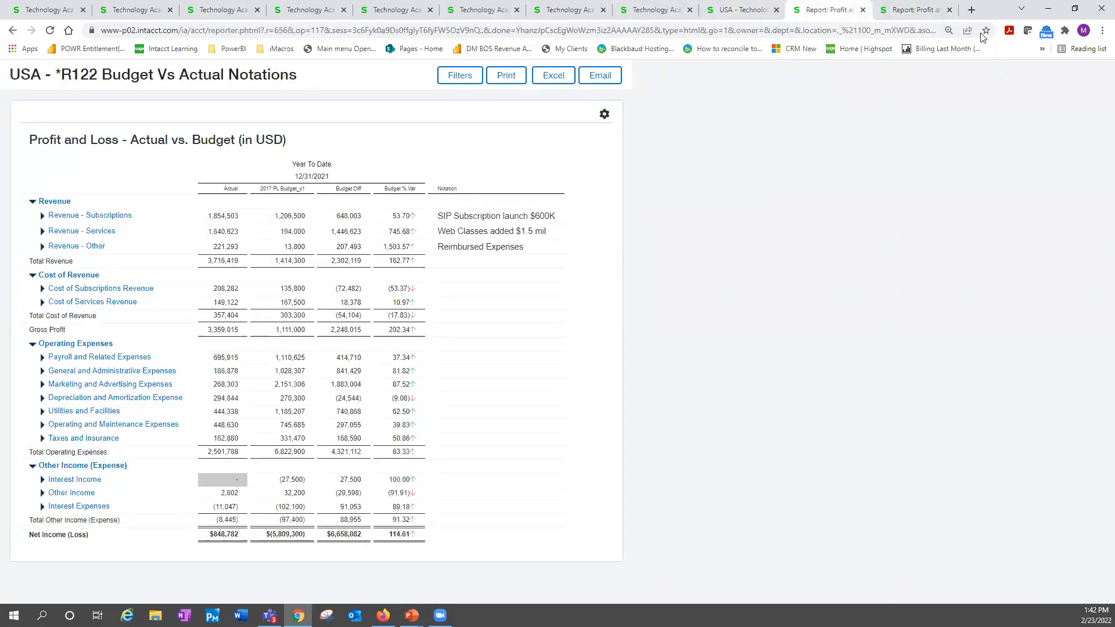
# Clear the "release" search in the USA entity's Reports Center and open the prompt of the 100 Balance Sheet report
pyautogui.click(743, 12)
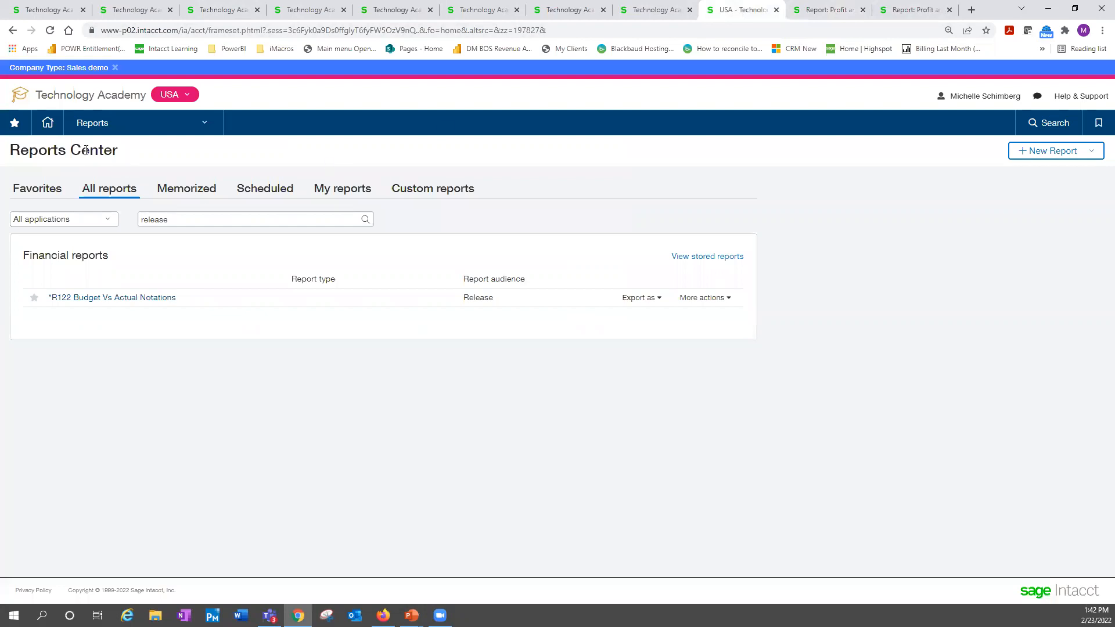
pyautogui.click(178, 222)
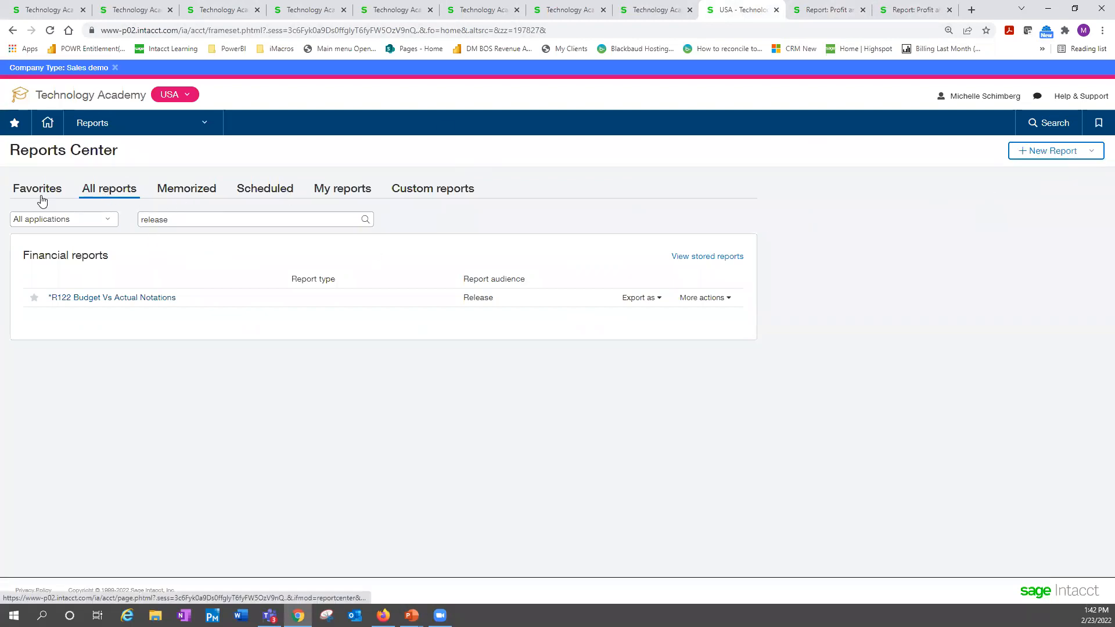
pyautogui.moveTo(178, 220); pyautogui.dragTo(92, 207)
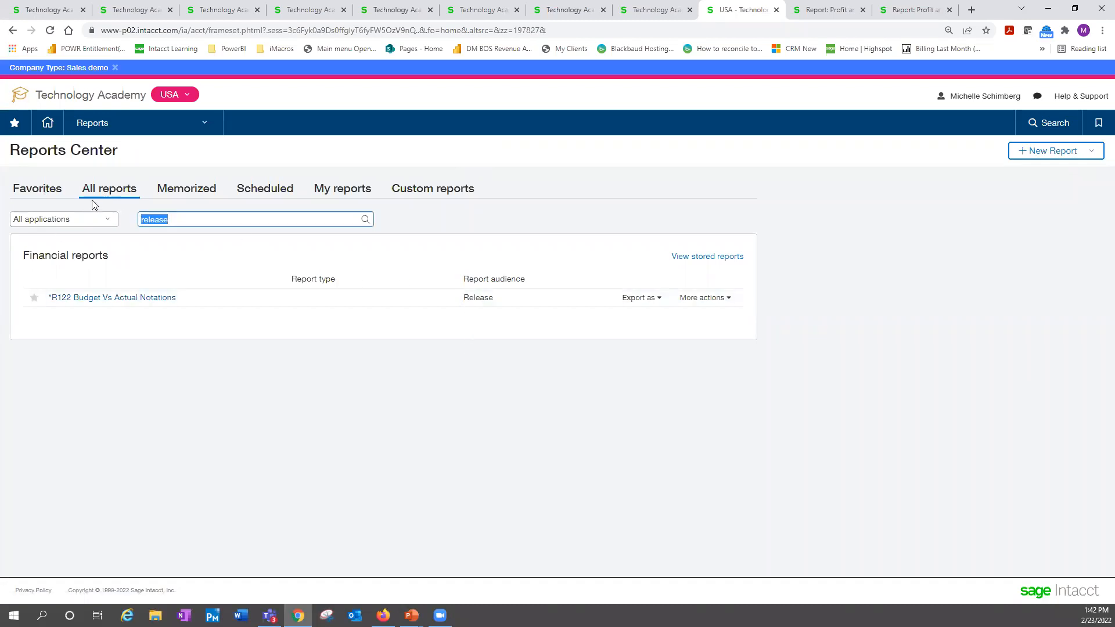
pyautogui.press('BackSpace')
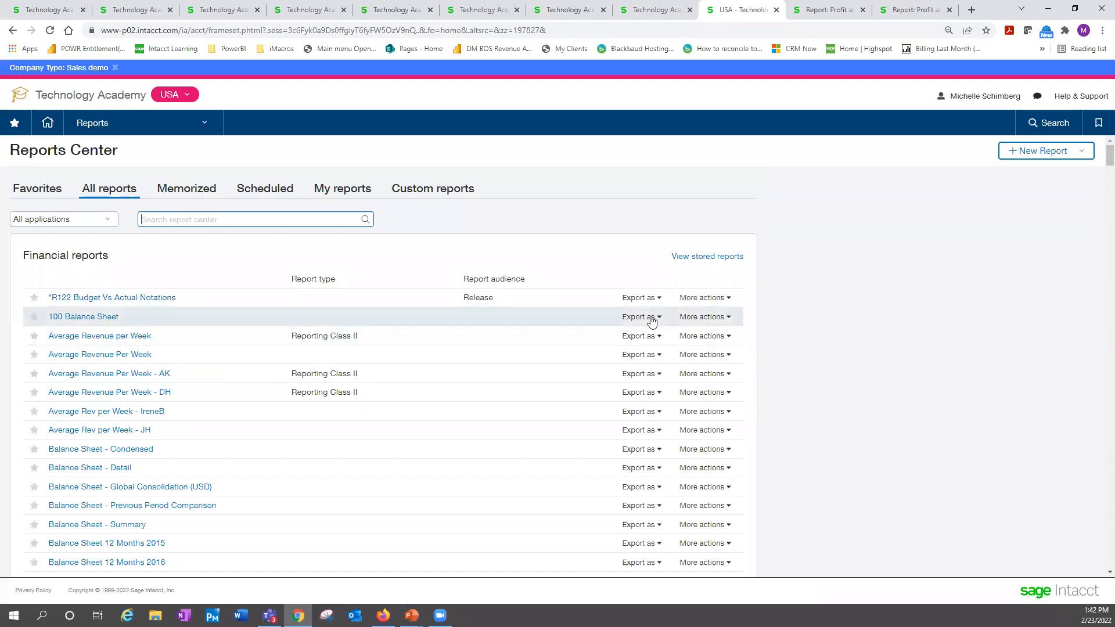
pyautogui.click(95, 318)
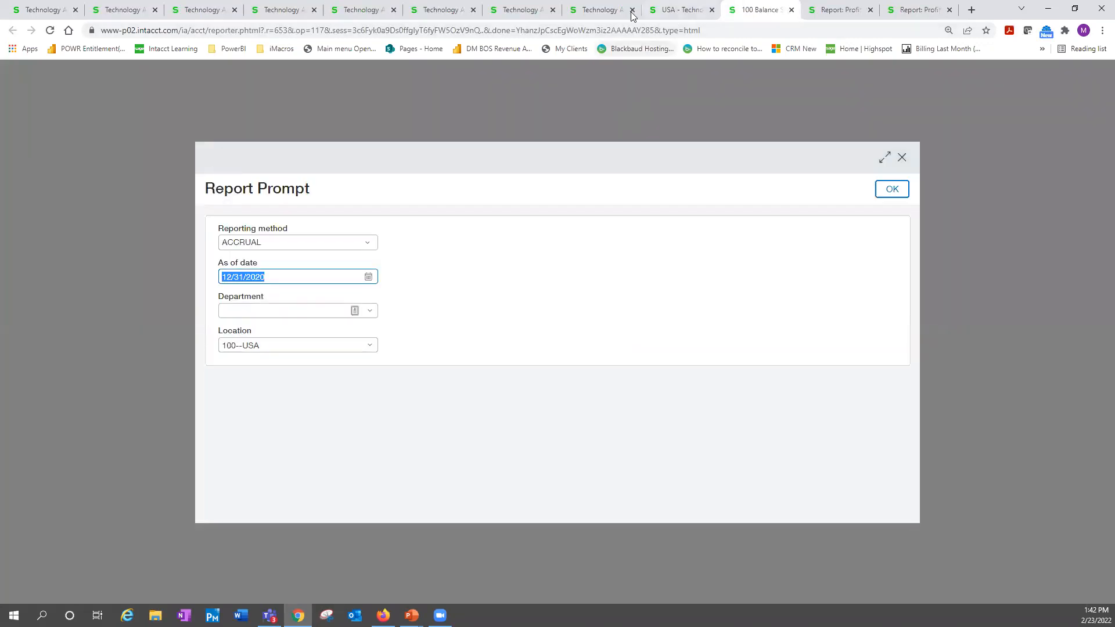
# Leave the top-level *R122 report without saving and open the Balance Sheet - Detail report for editing from the Reports Center
pyautogui.click(600, 11)
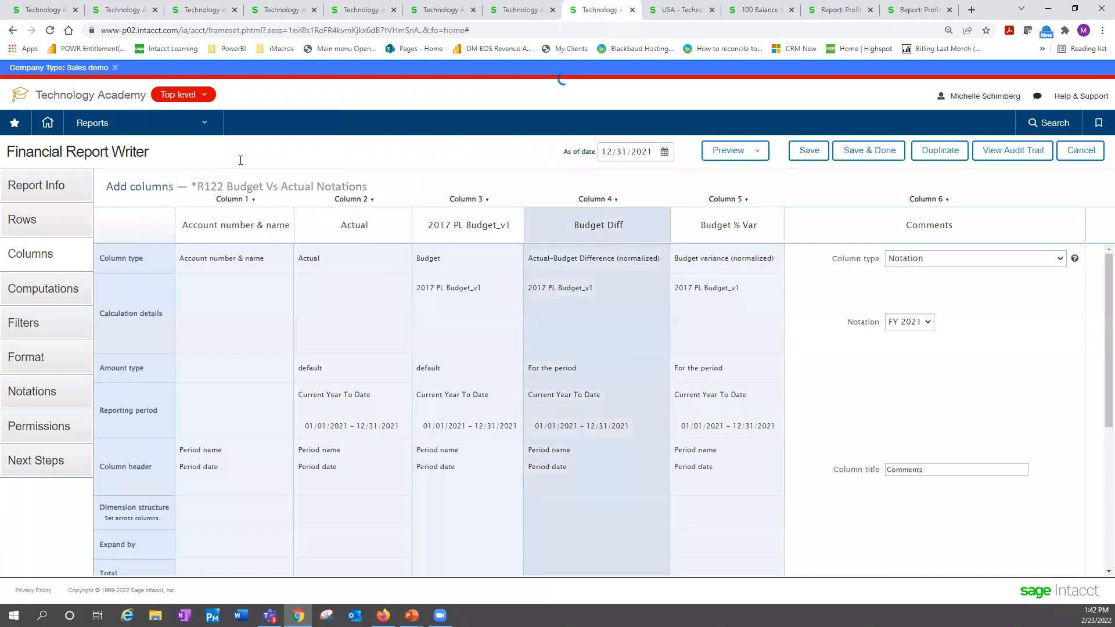
pyautogui.click(142, 123)
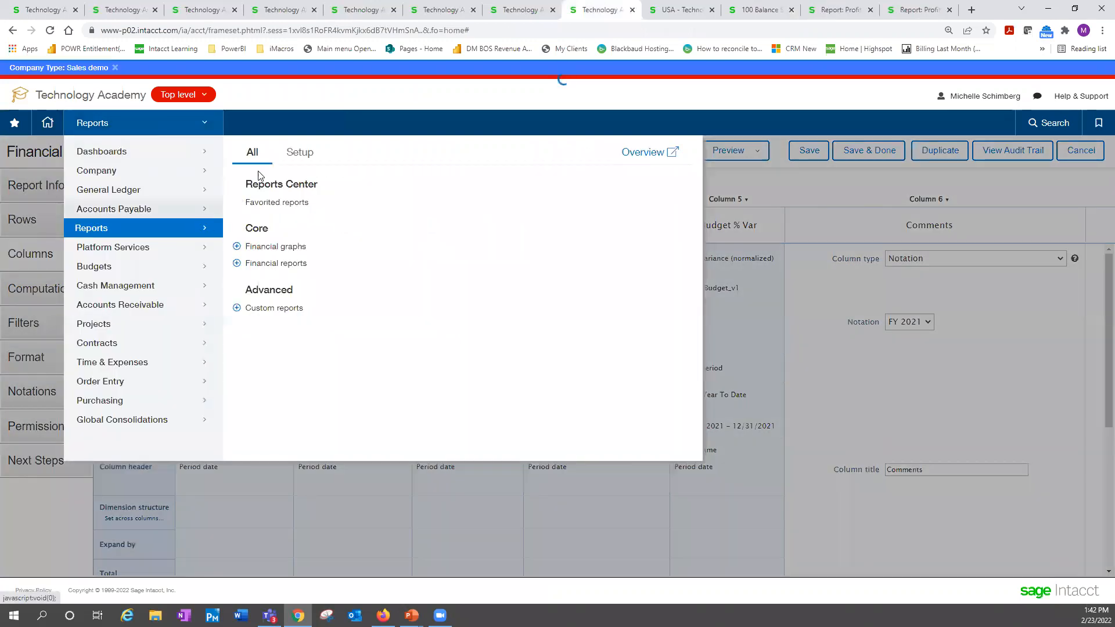
pyautogui.click(284, 186)
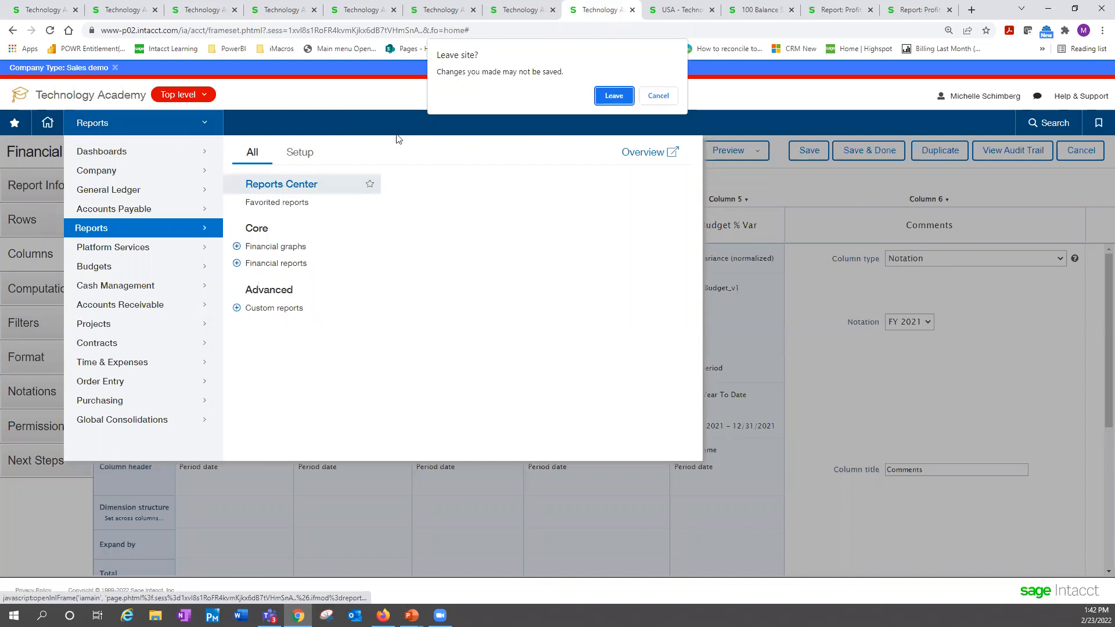
pyautogui.click(615, 96)
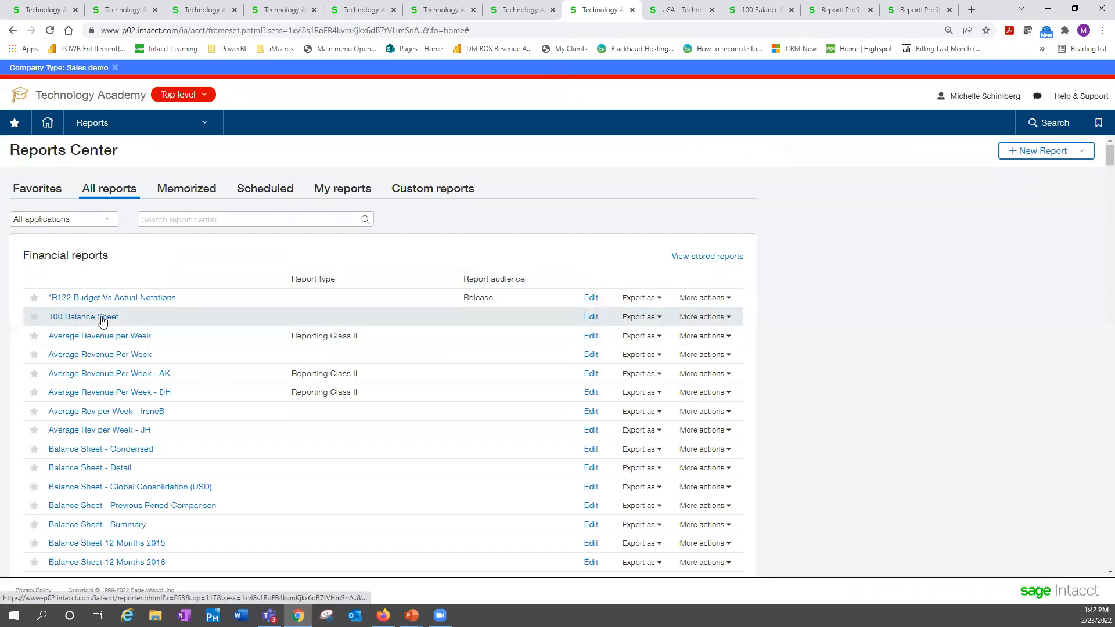
pyautogui.click(591, 467)
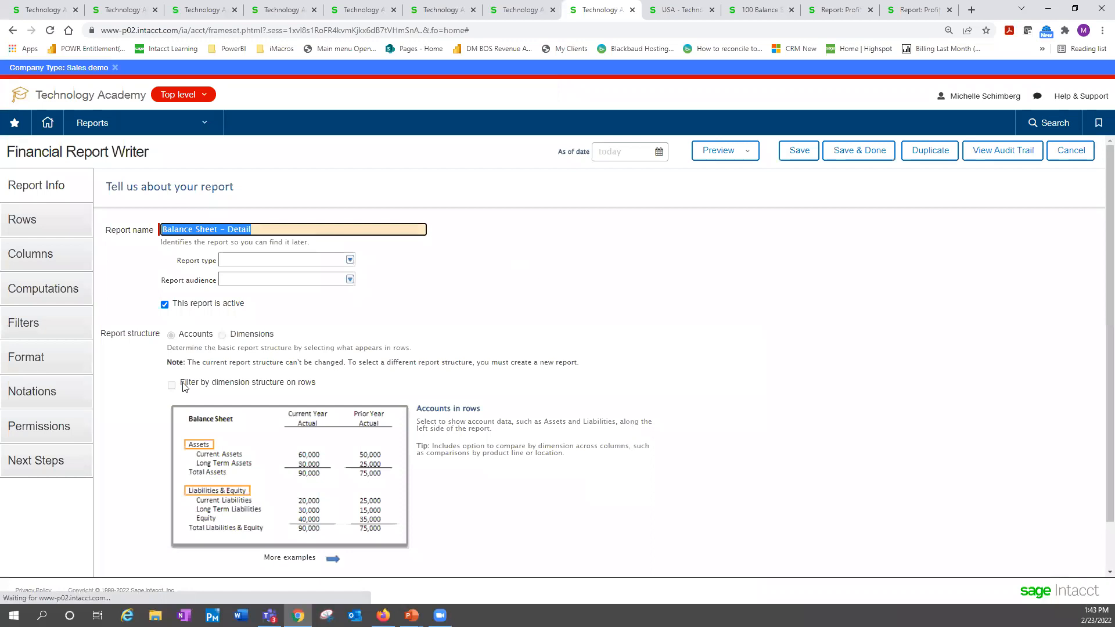
# Add a notation to the Balance Sheet - Detail report named "Web comments" with the description "Comments"
pyautogui.click(38, 395)
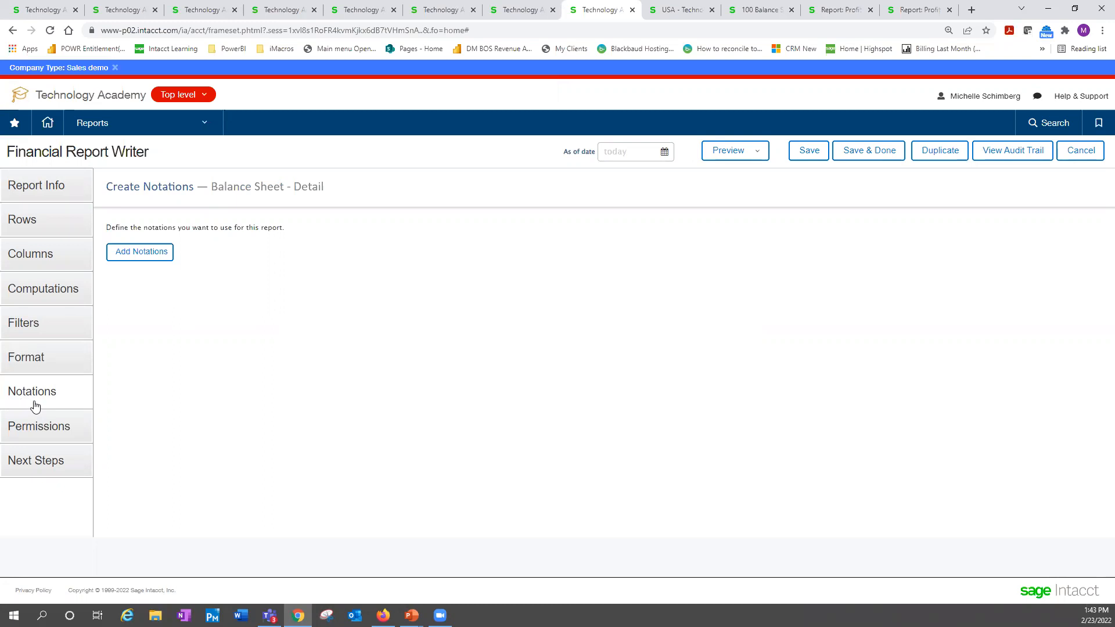
pyautogui.click(133, 253)
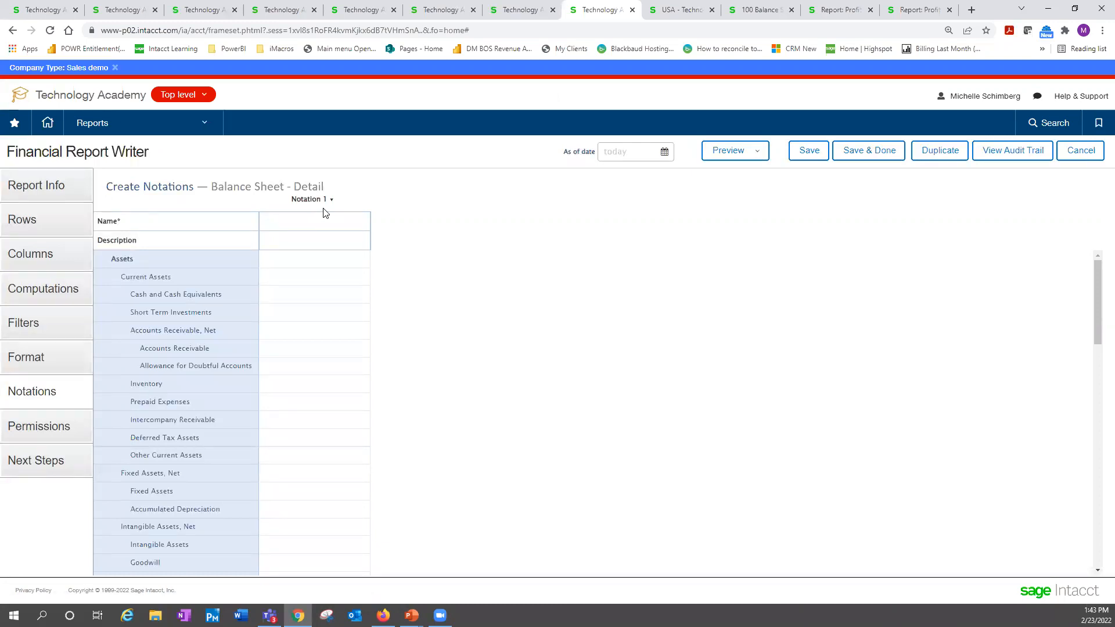
pyautogui.write('Web')
pyautogui.write(' comment')
pyautogui.write('Comments')
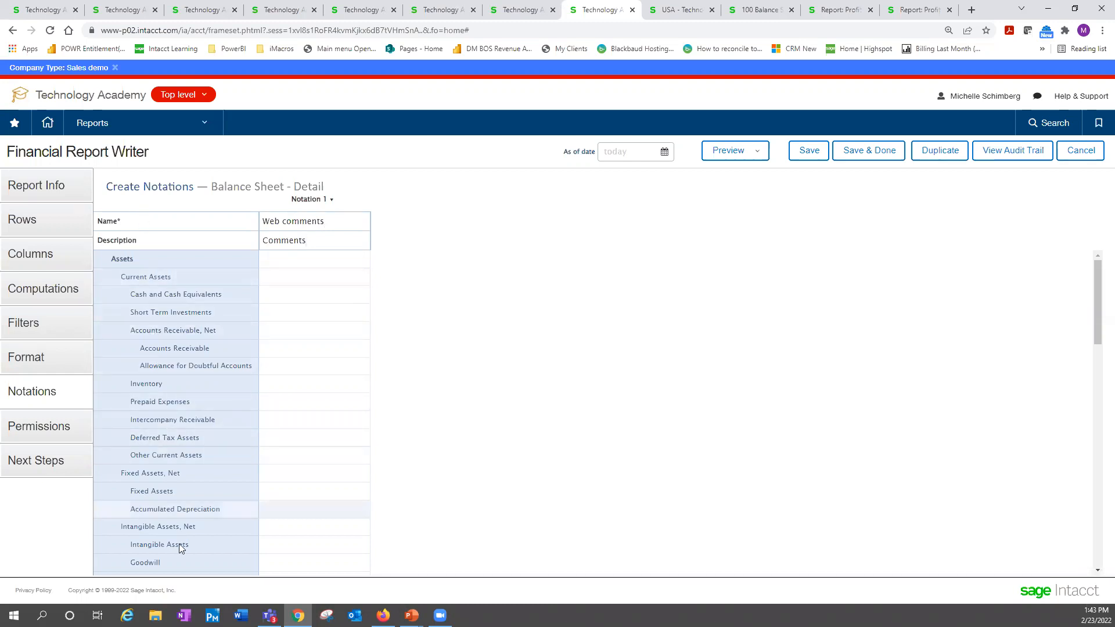
# Enter the notation "Example 1" for Cash and Cash Equivalents and "example 2" for Liabilities and Equity
pyautogui.scroll(-4, 174, 551)
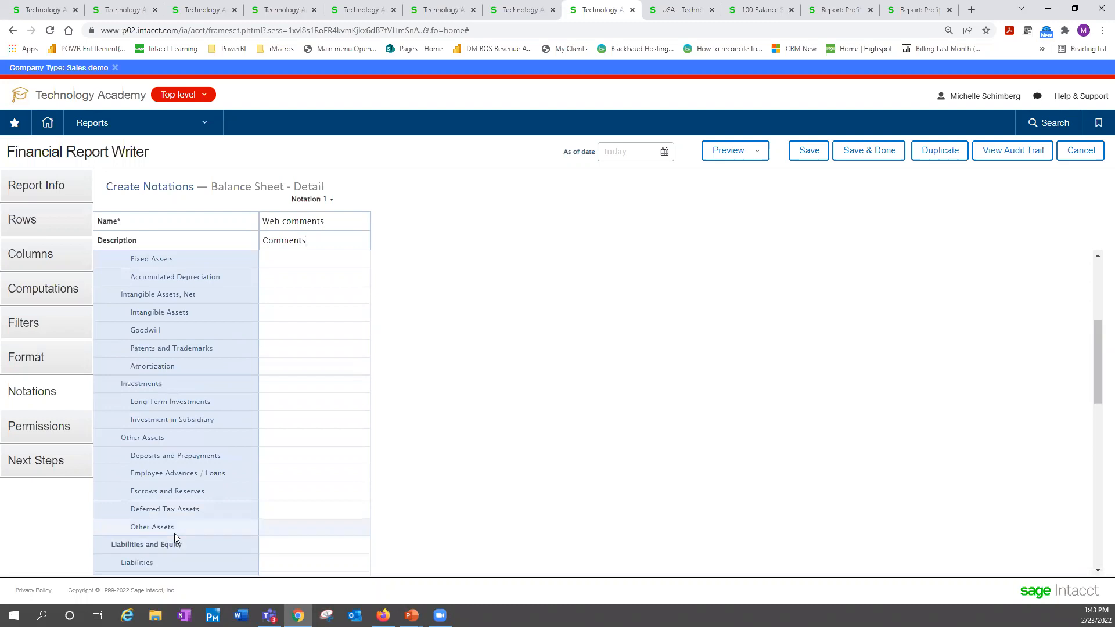
pyautogui.scroll(4, 175, 533)
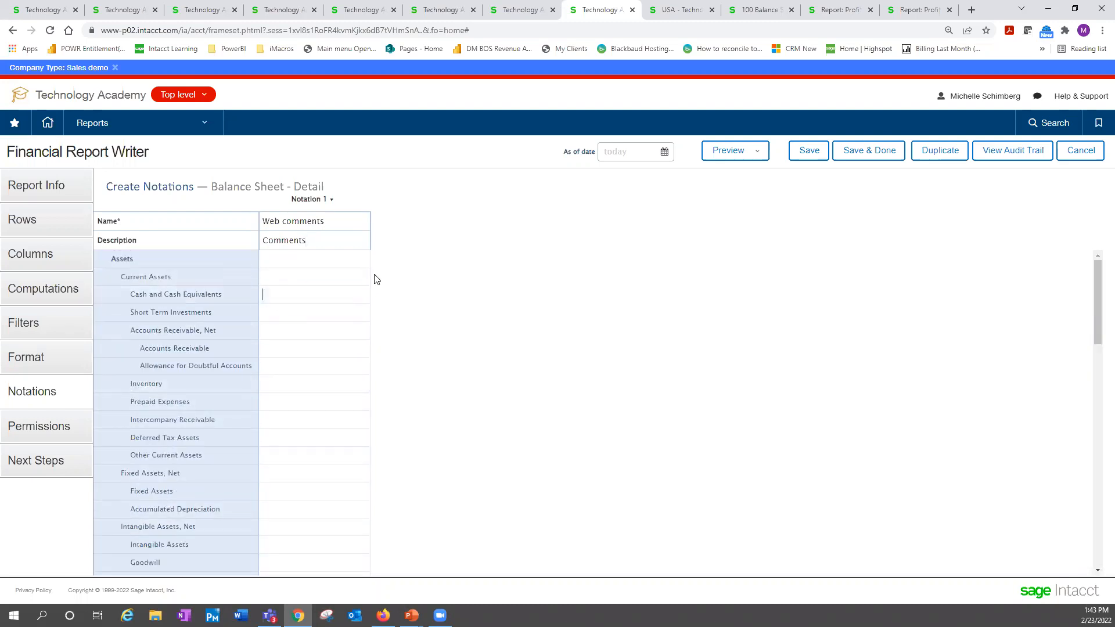
pyautogui.write('Example 1')
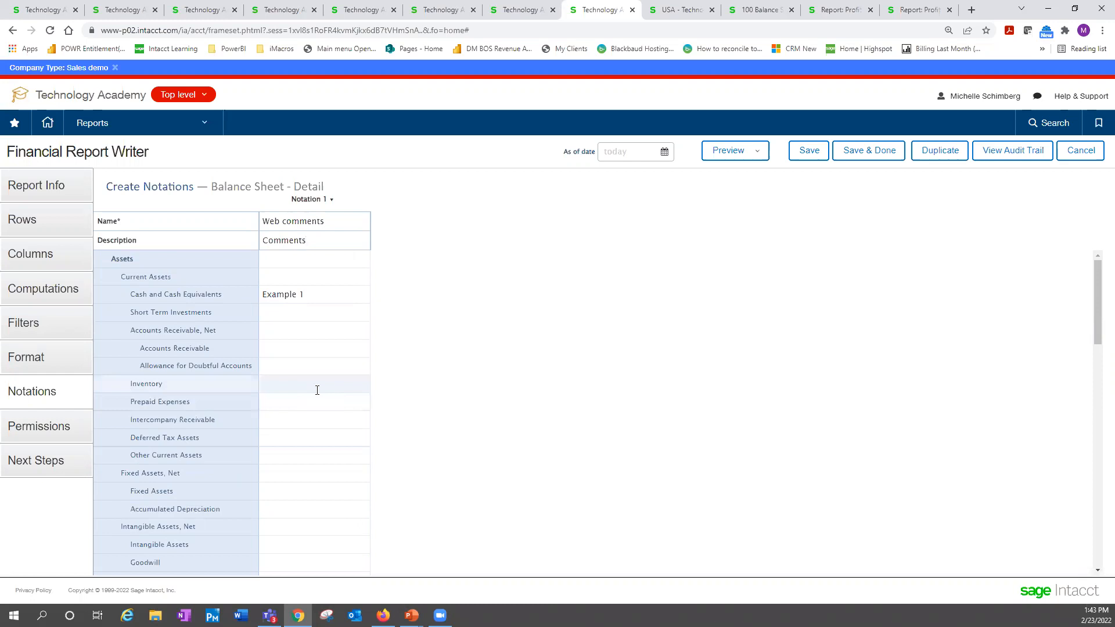
pyautogui.scroll(-3, 300, 426)
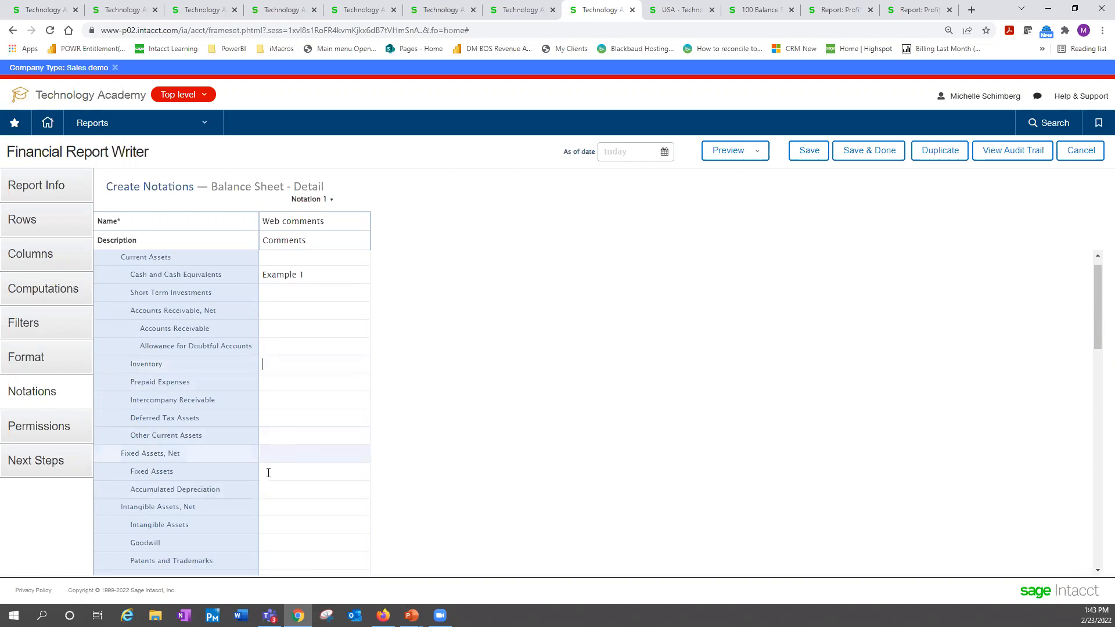
pyautogui.scroll(-5, 267, 494)
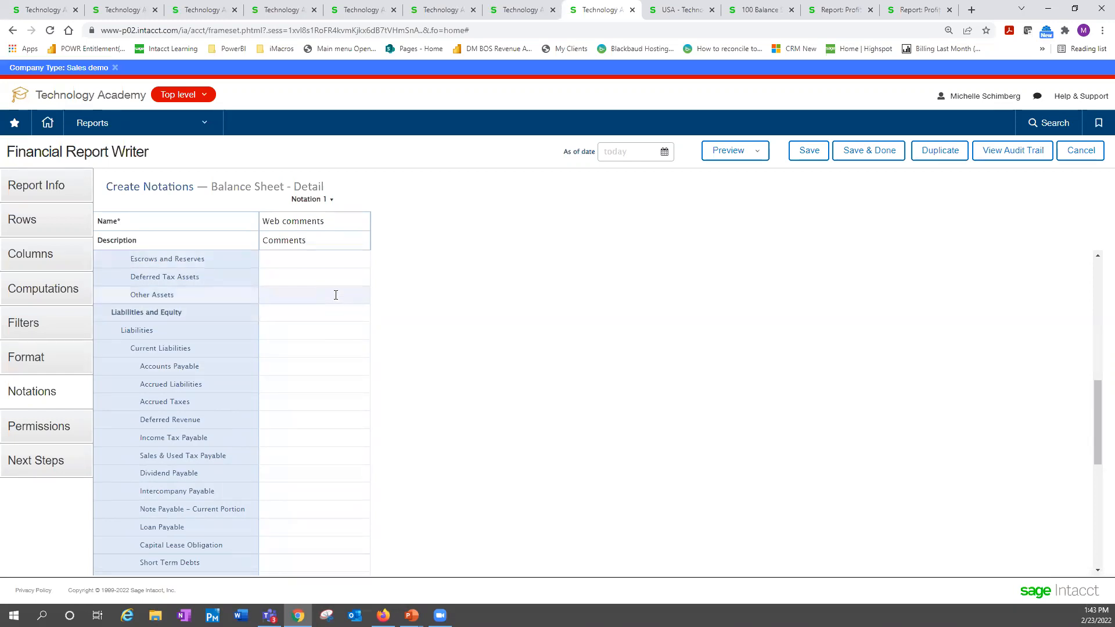
pyautogui.write('xample 2')
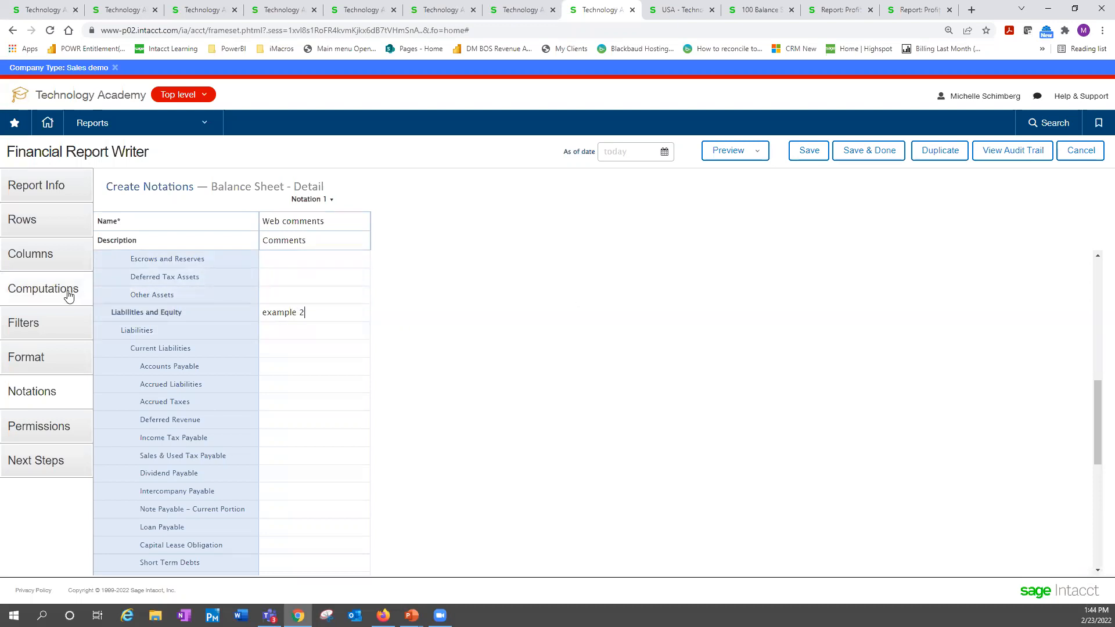
# Insert a new column immediately to the right of Column 2 in the report's column layout
pyautogui.click(41, 257)
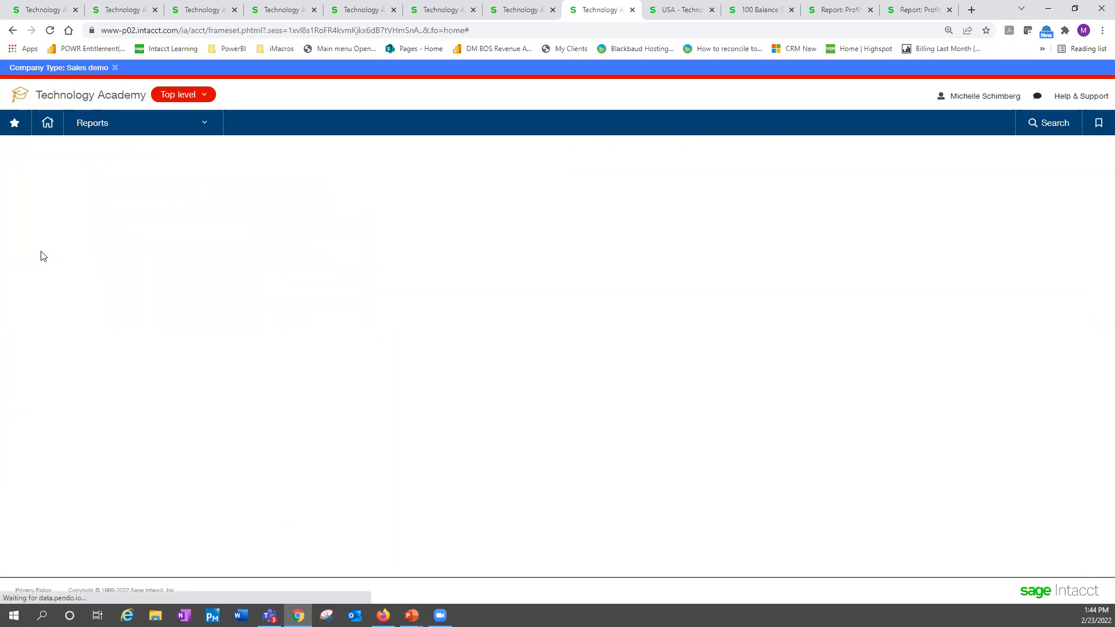
pyautogui.click(780, 201)
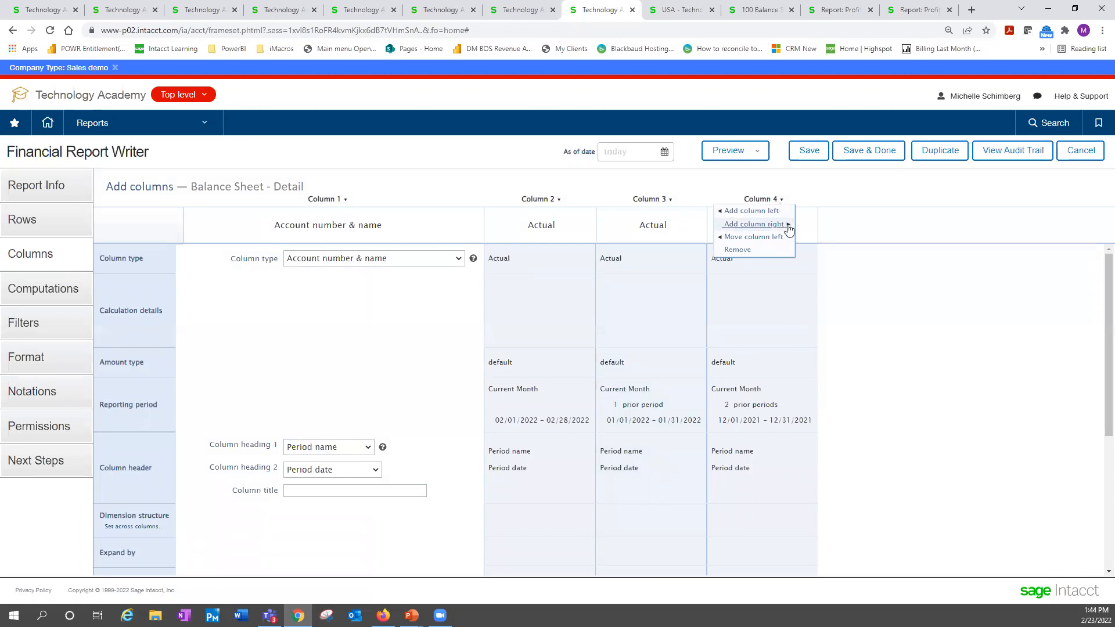
pyautogui.click(785, 201)
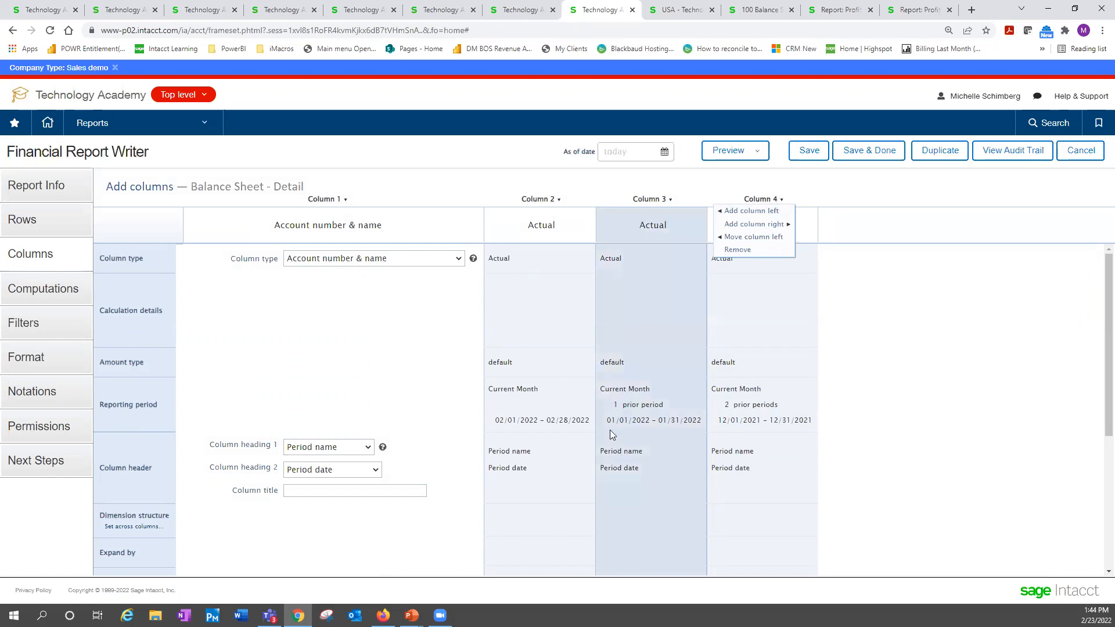
pyautogui.click(558, 200)
pyautogui.click(559, 224)
pyautogui.click(559, 200)
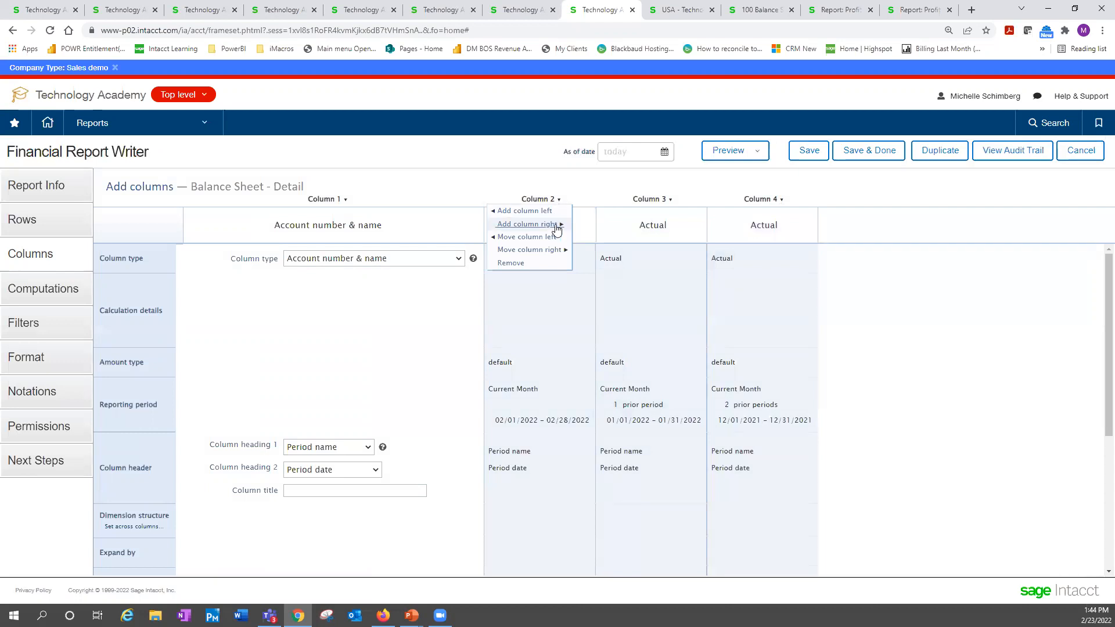
pyautogui.click(556, 227)
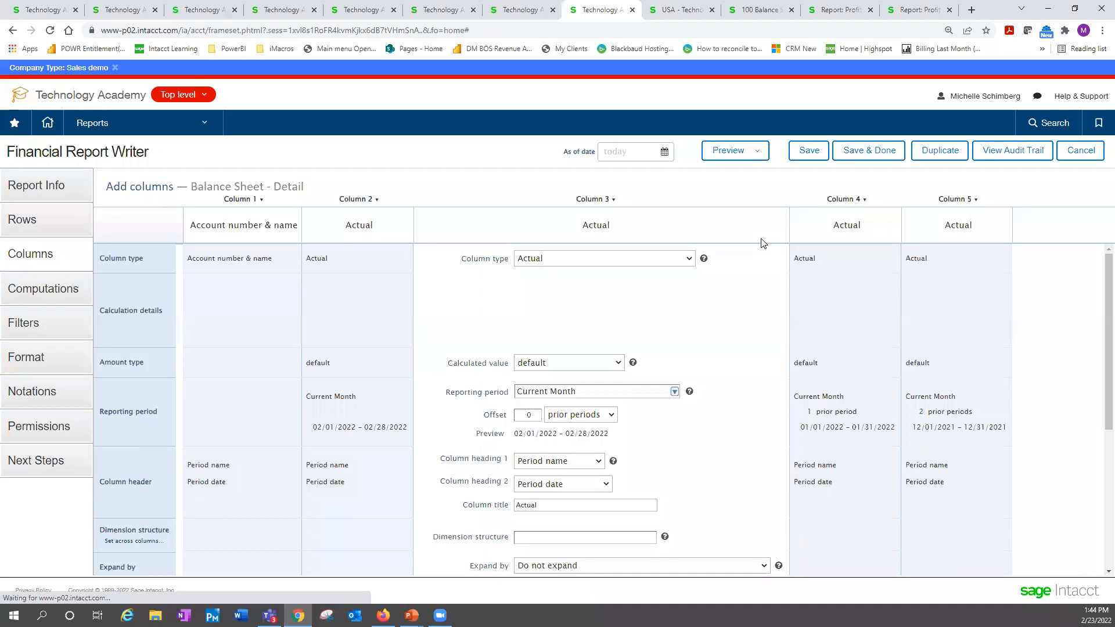
# Set the column type of the newly inserted Column 3 to Notation
pyautogui.click(689, 259)
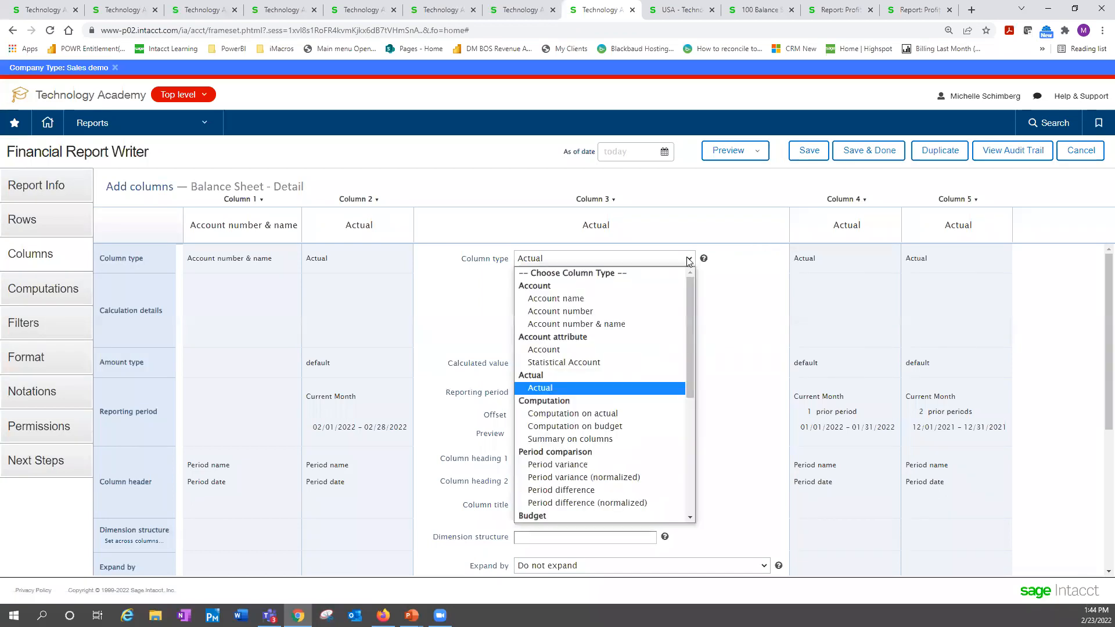
pyautogui.scroll(-4, 633, 444)
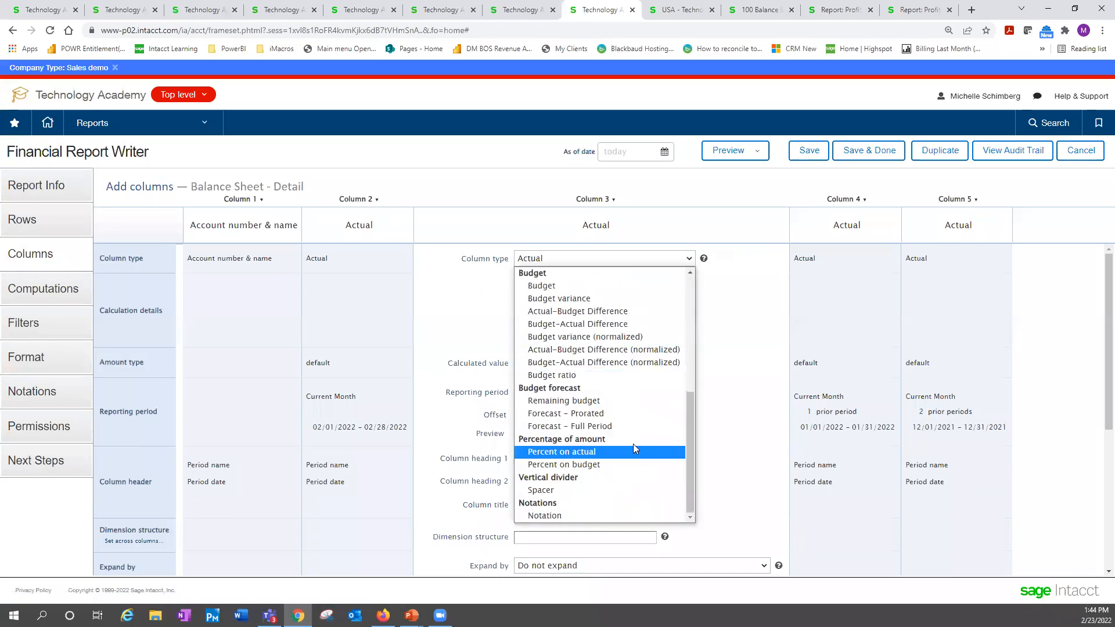
pyautogui.click(573, 515)
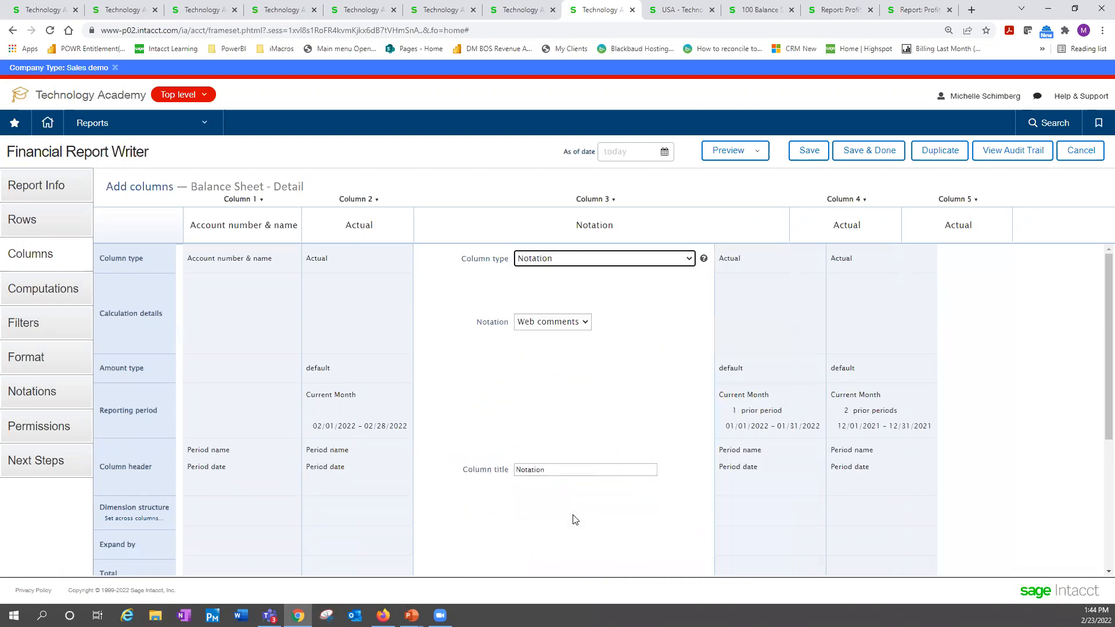
# Use the Web comments notation as the source for Column 3
pyautogui.click(586, 323)
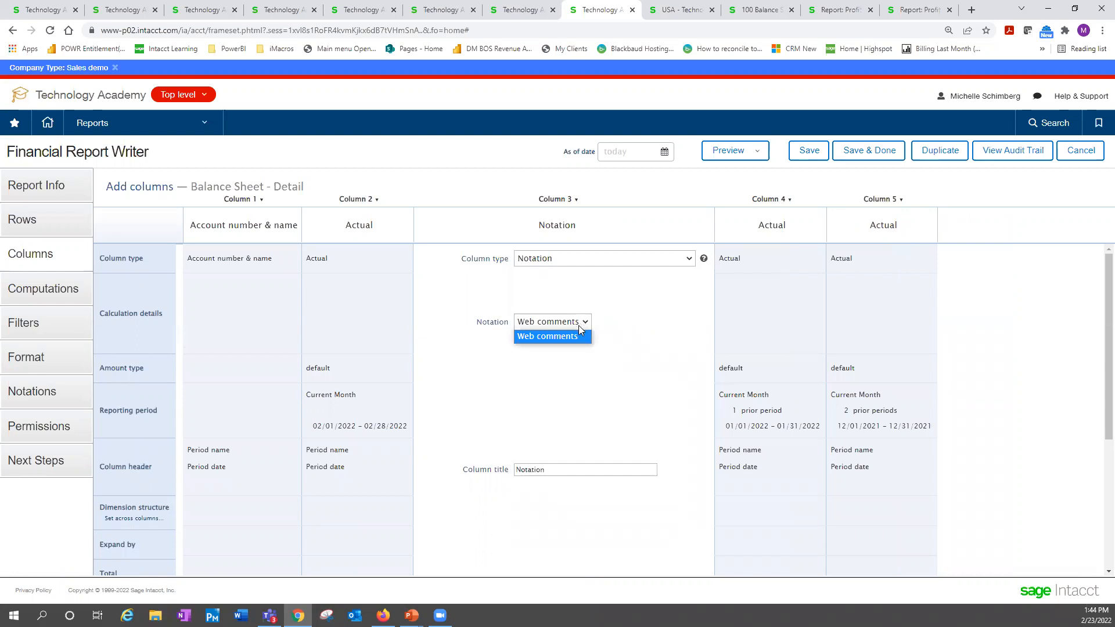
pyautogui.click(546, 337)
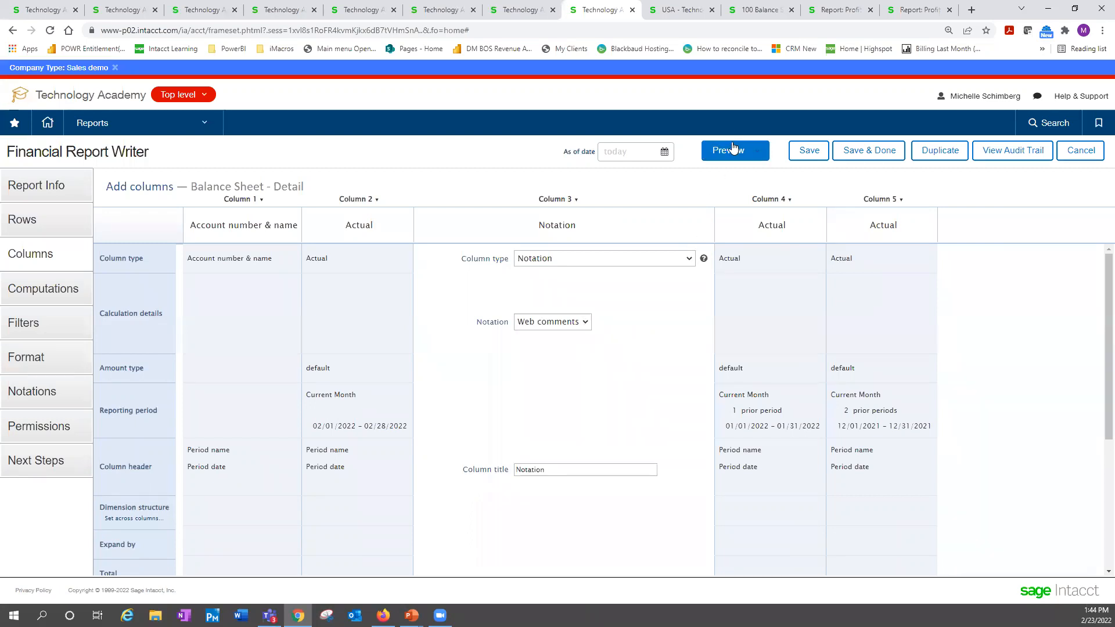
# Set the report's as-of date to 12/31/2021 and title the notation column "Comments"
pyautogui.click(617, 152)
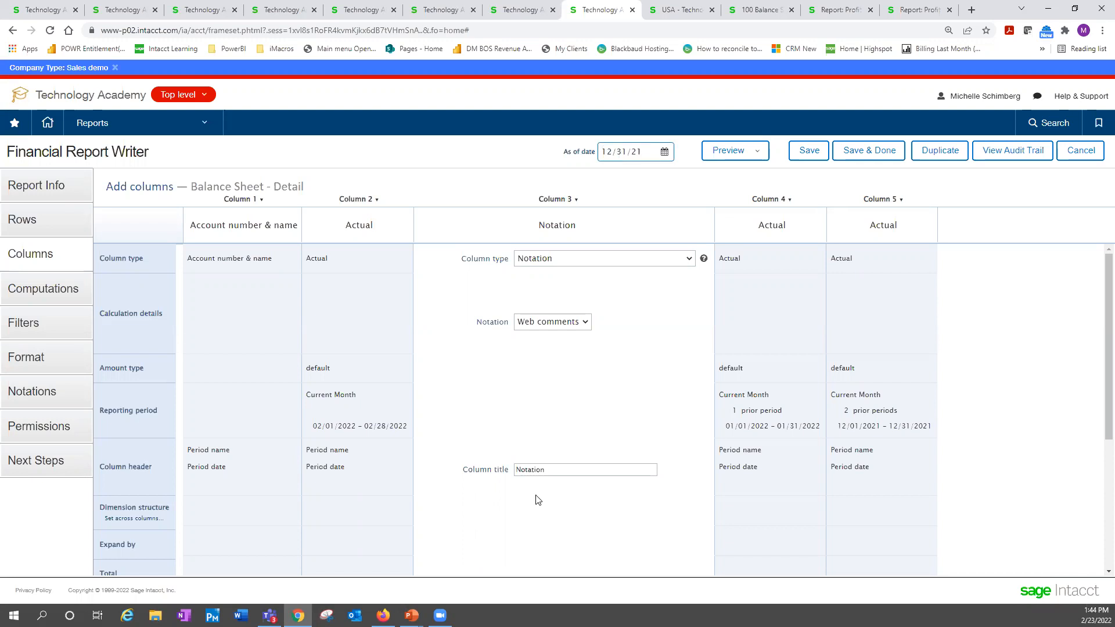
pyautogui.moveTo(544, 473); pyautogui.dragTo(429, 459)
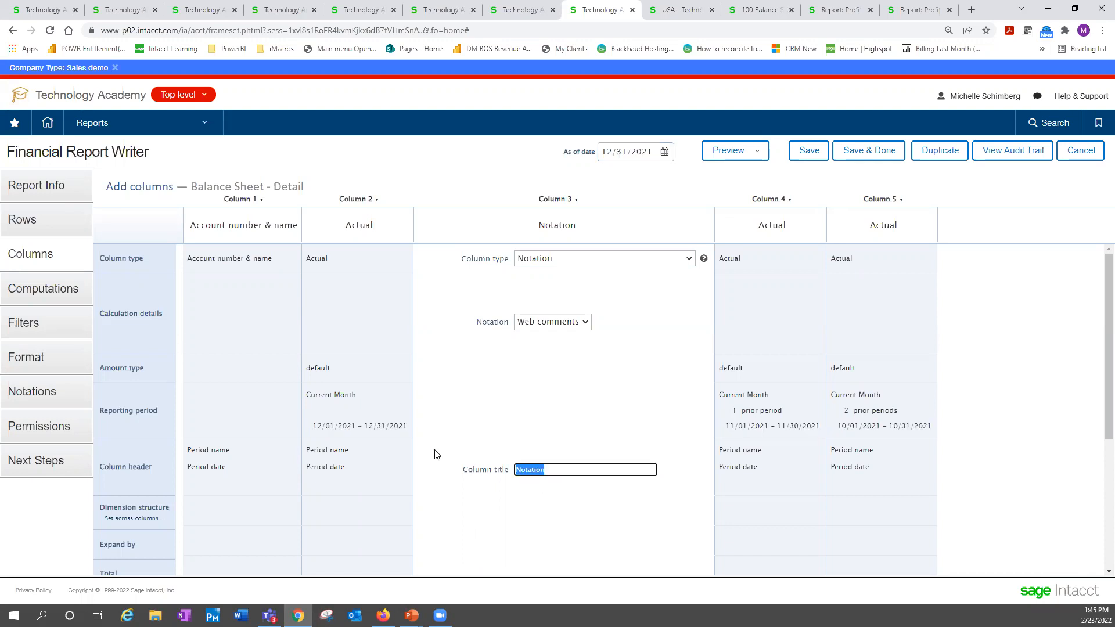
pyautogui.write('Comments')
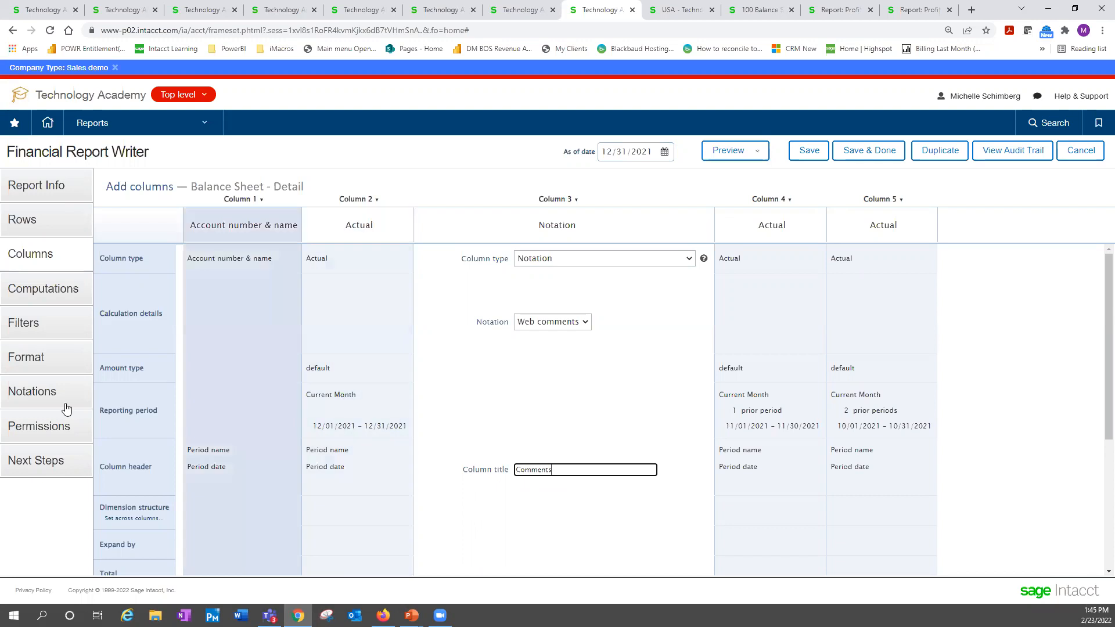
# Preview the Balance Sheet - Detail report as a live HTML report and examine its Comments column down to the final total
pyautogui.click(37, 323)
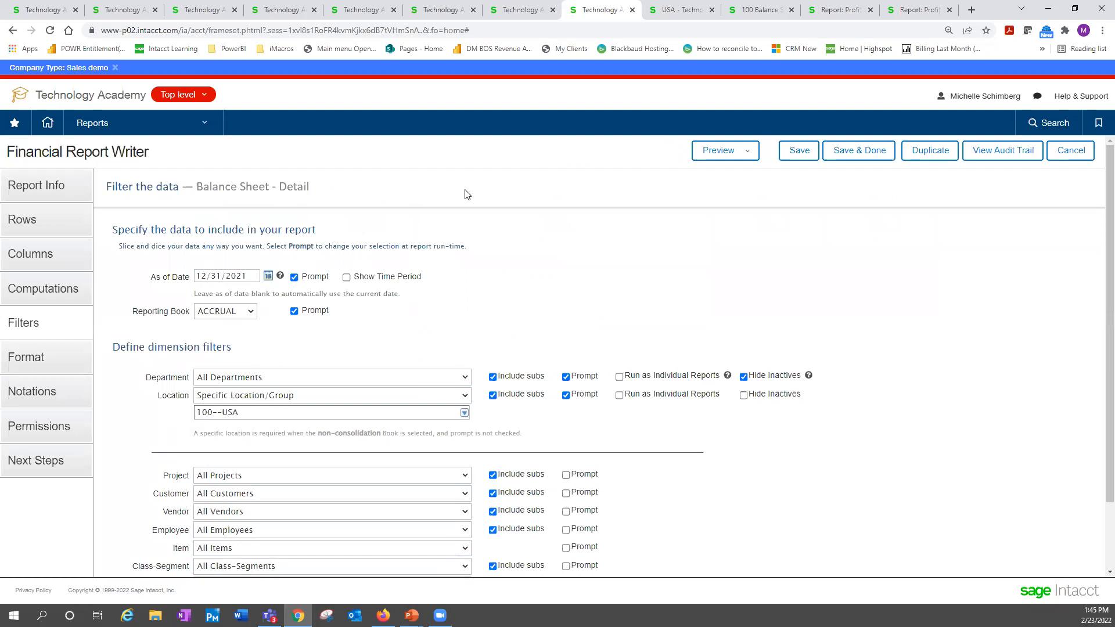
pyautogui.click(731, 150)
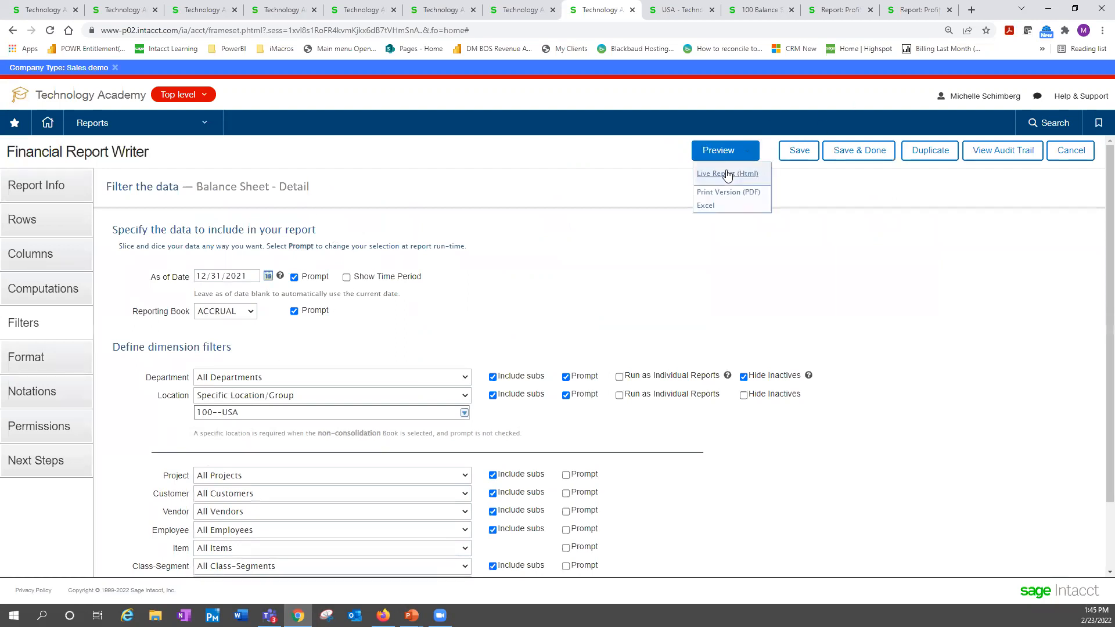
pyautogui.click(726, 174)
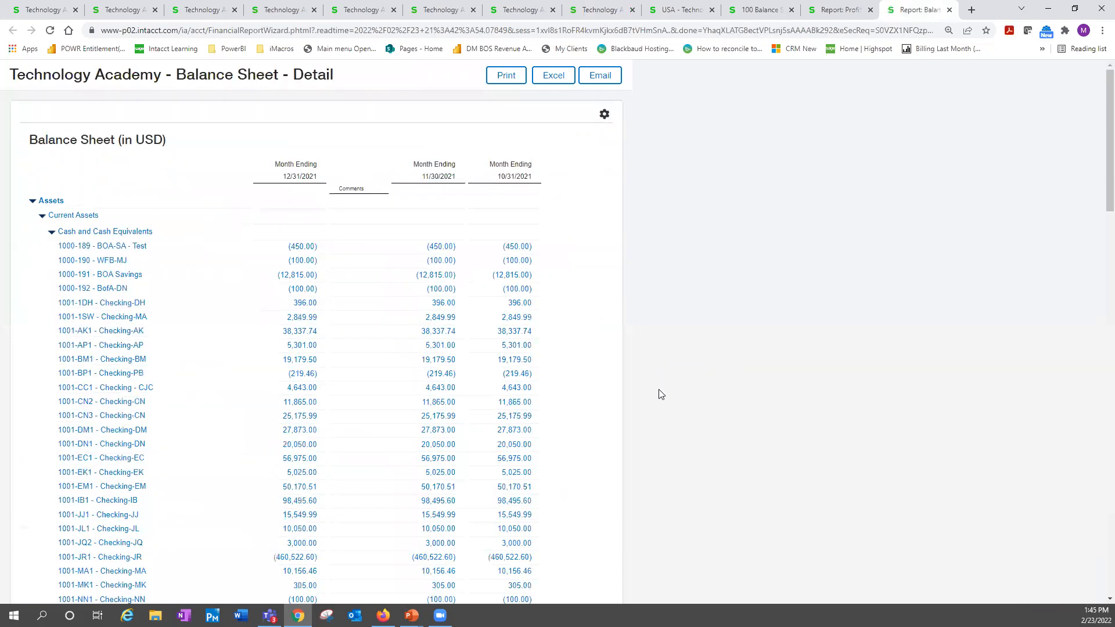
pyautogui.scroll(-1, 396, 357)
pyautogui.scroll(-5, 396, 357)
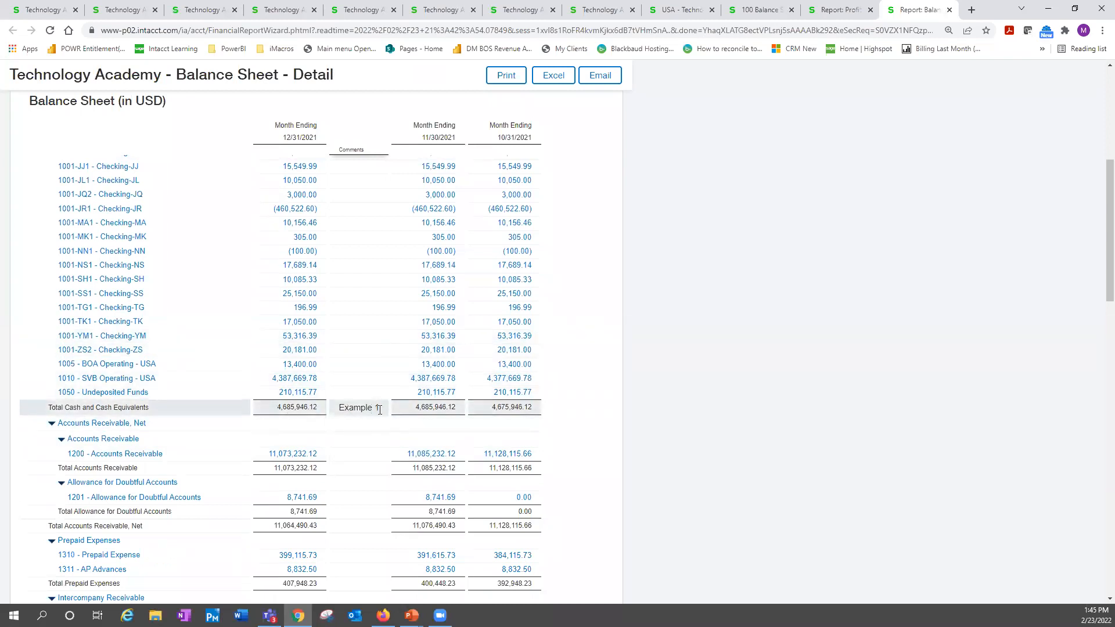
pyautogui.scroll(-4, 346, 478)
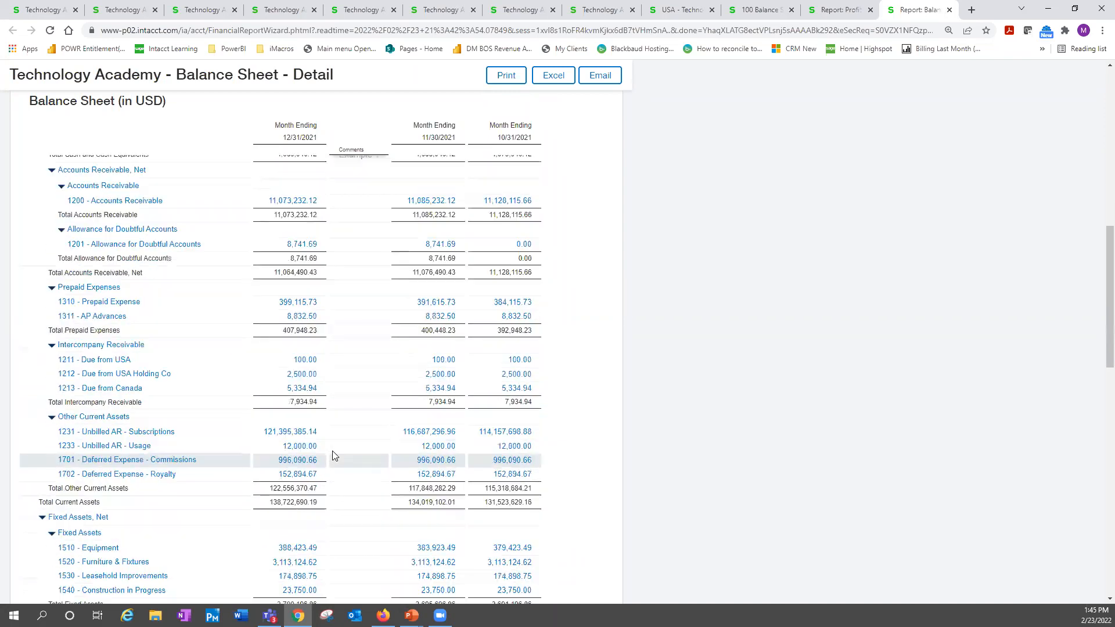
pyautogui.scroll(-7, 334, 456)
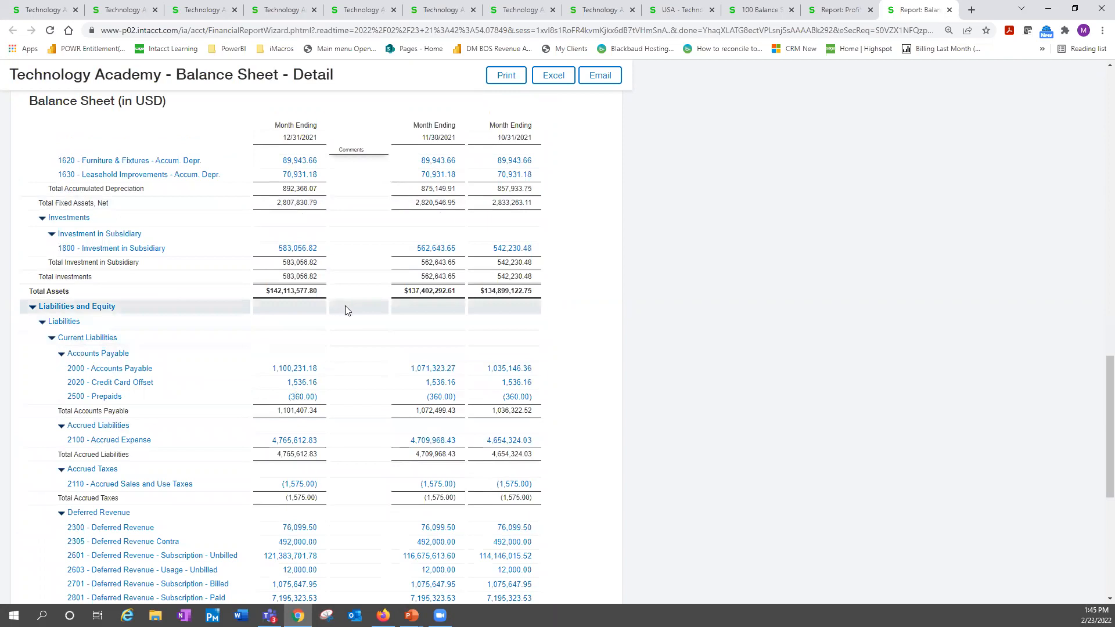
pyautogui.scroll(-6, 347, 311)
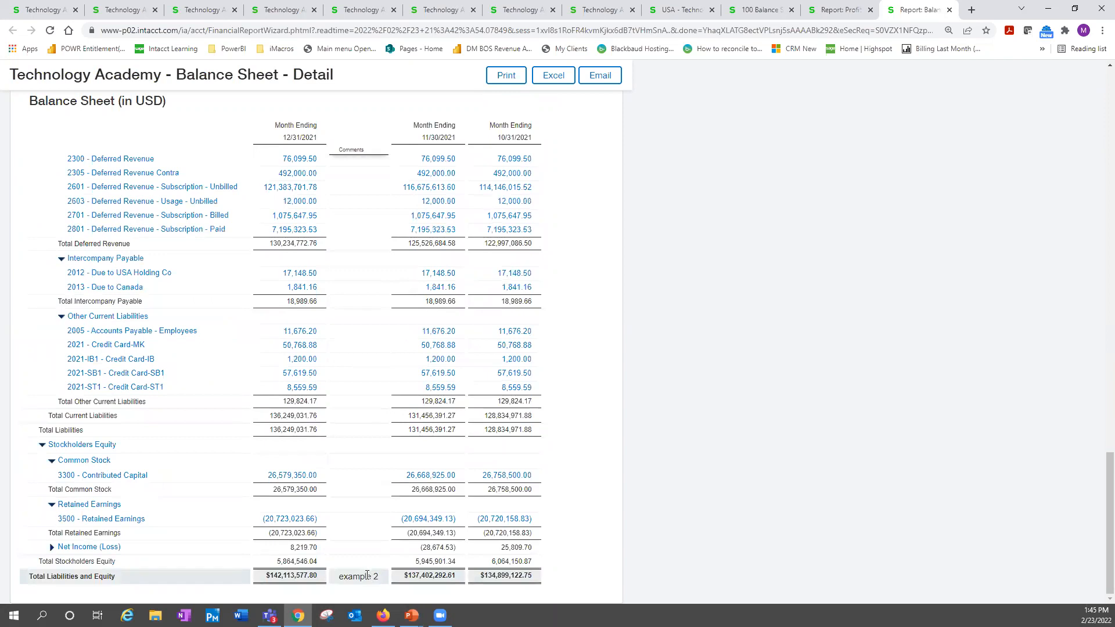
# Look at the *R122 Budget Vs Actual Notations report for comparison, close the 100 Balance Sheet prompt, and return to the balance sheet preview
pyautogui.click(841, 13)
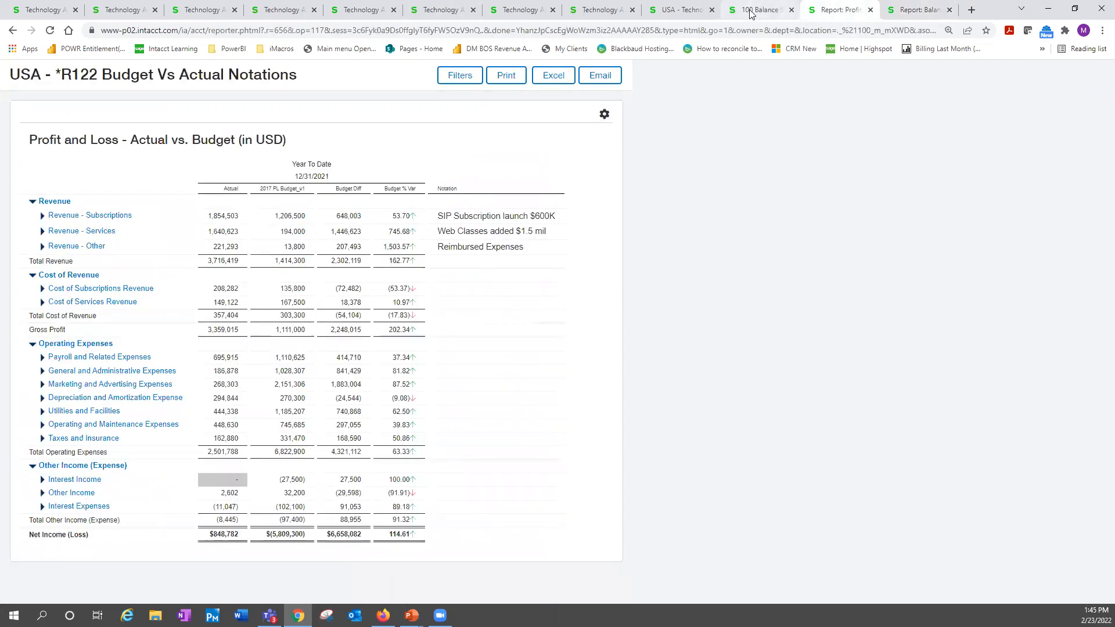
pyautogui.click(766, 10)
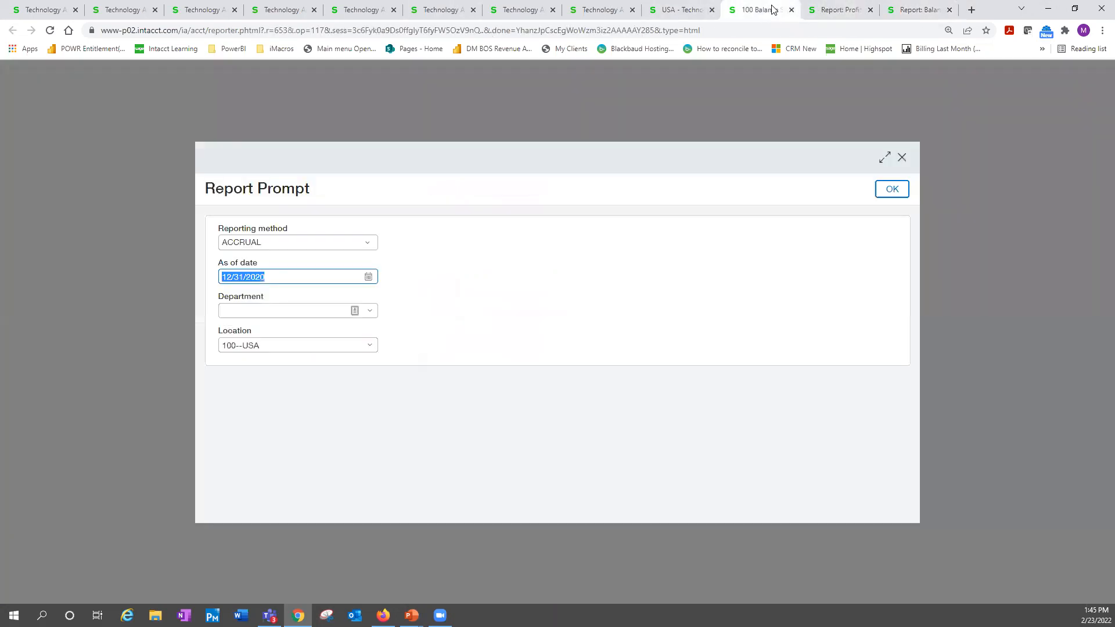
pyautogui.click(791, 10)
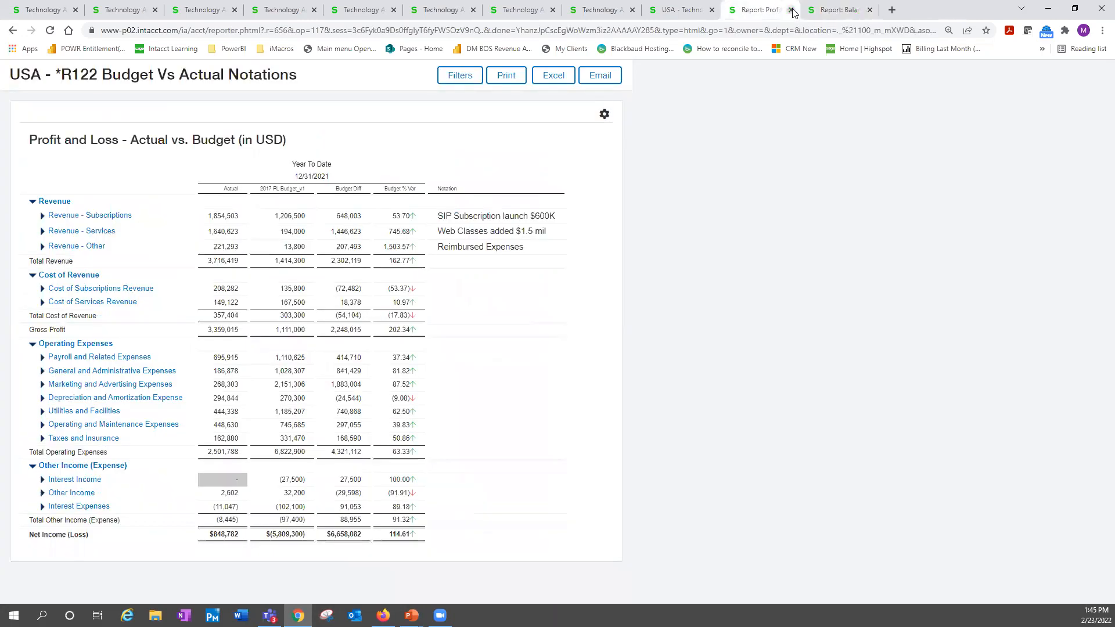
pyautogui.click(702, 13)
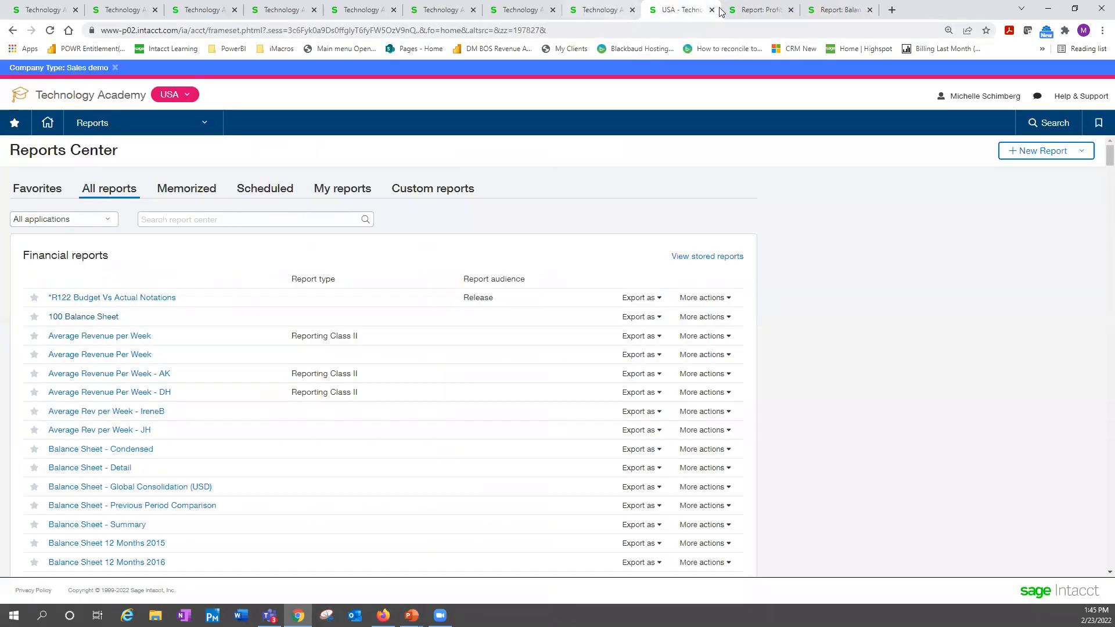
pyautogui.click(755, 10)
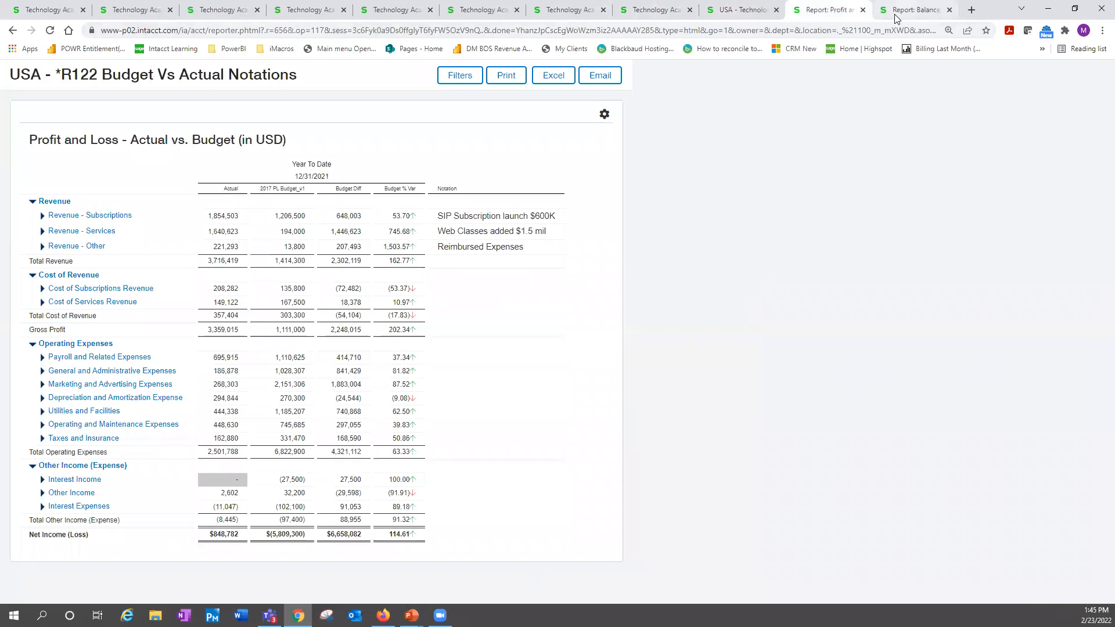
pyautogui.click(915, 10)
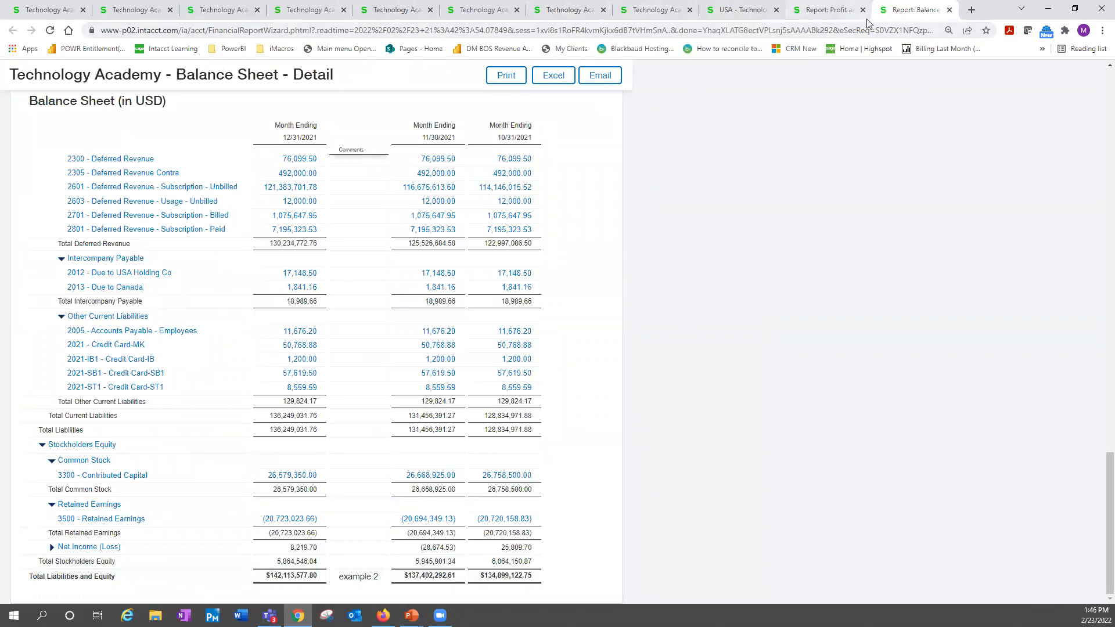
# Move the Comments notation column to the right of all Actual columns in the Balance Sheet - Detail column layout
pyautogui.click(624, 14)
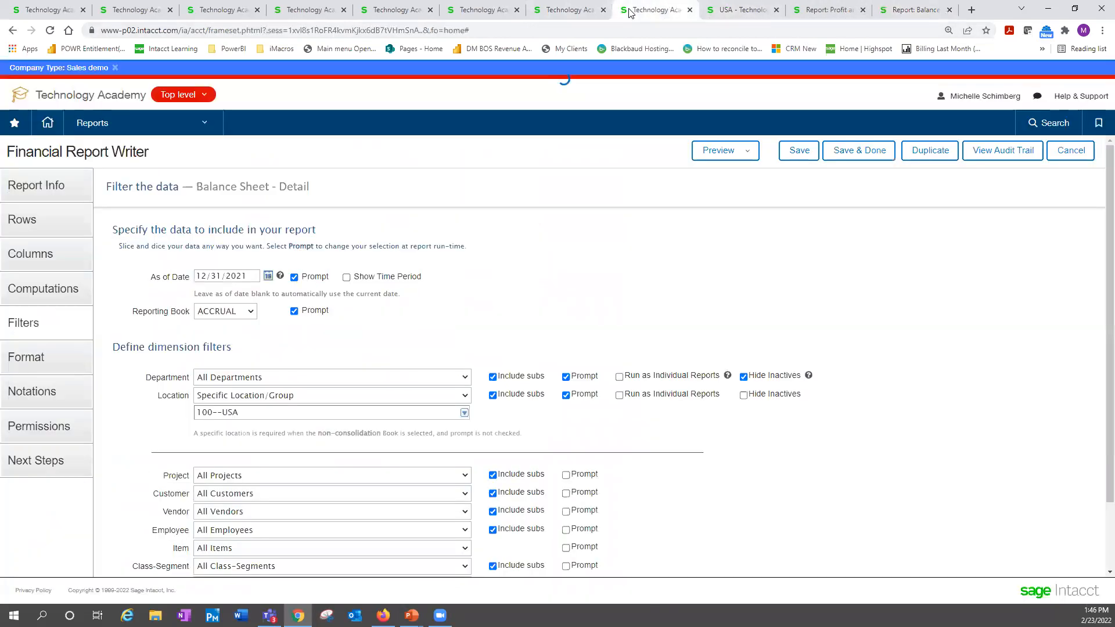
pyautogui.click(61, 258)
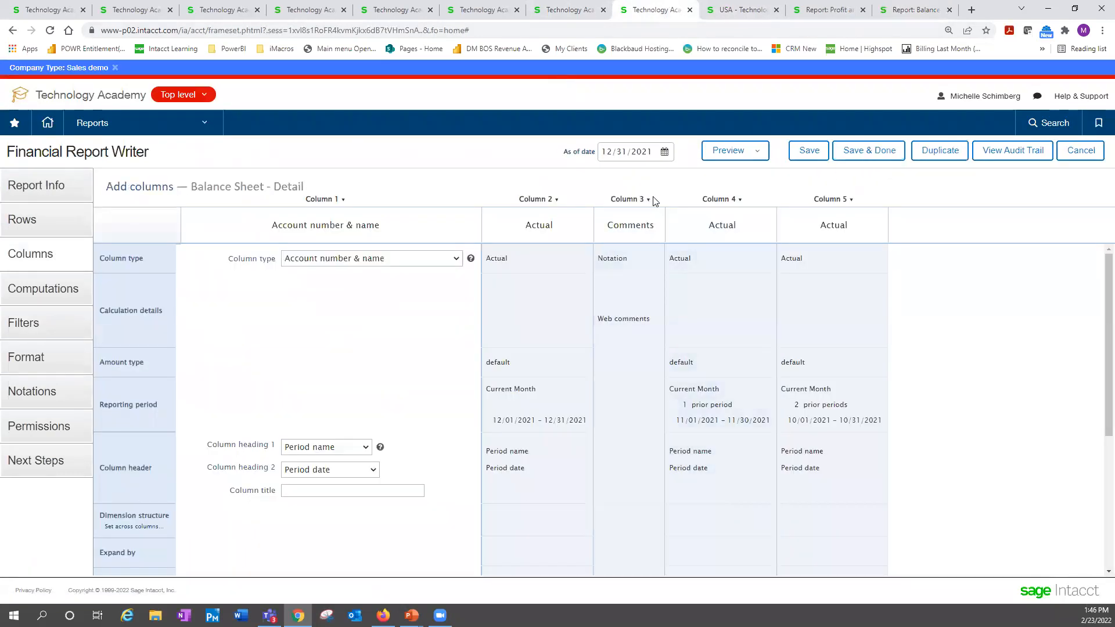
pyautogui.click(646, 199)
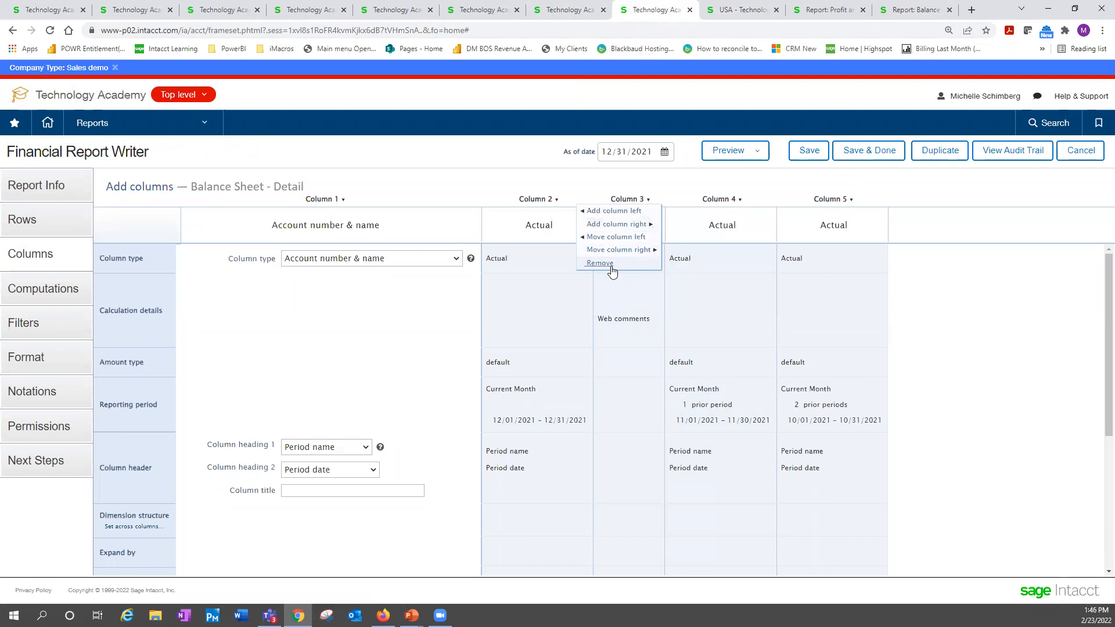
pyautogui.click(647, 251)
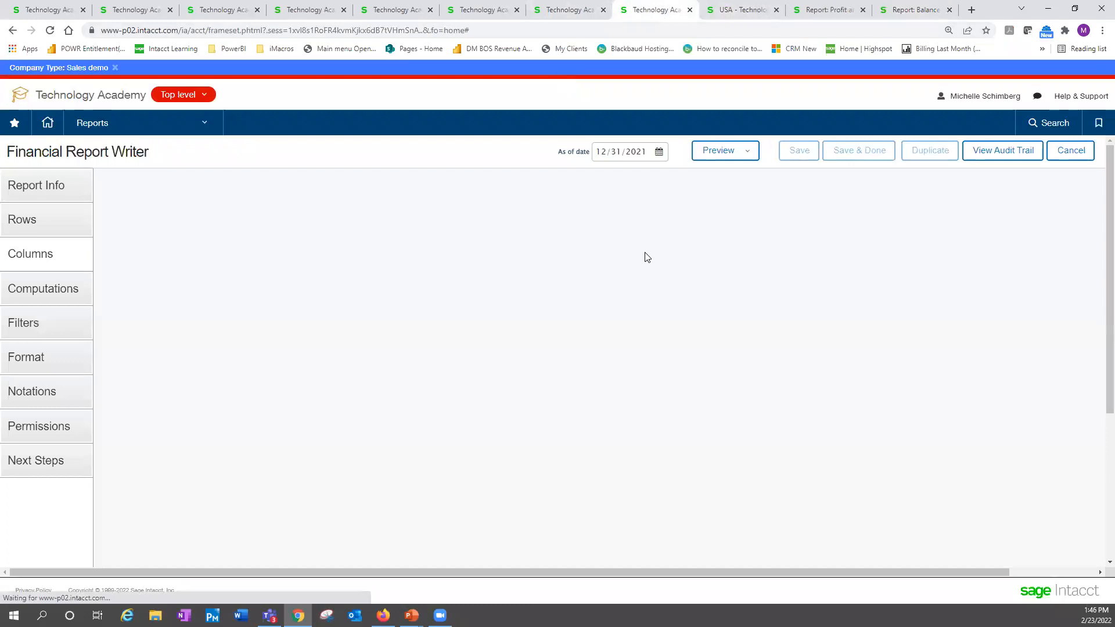
pyautogui.click(684, 200)
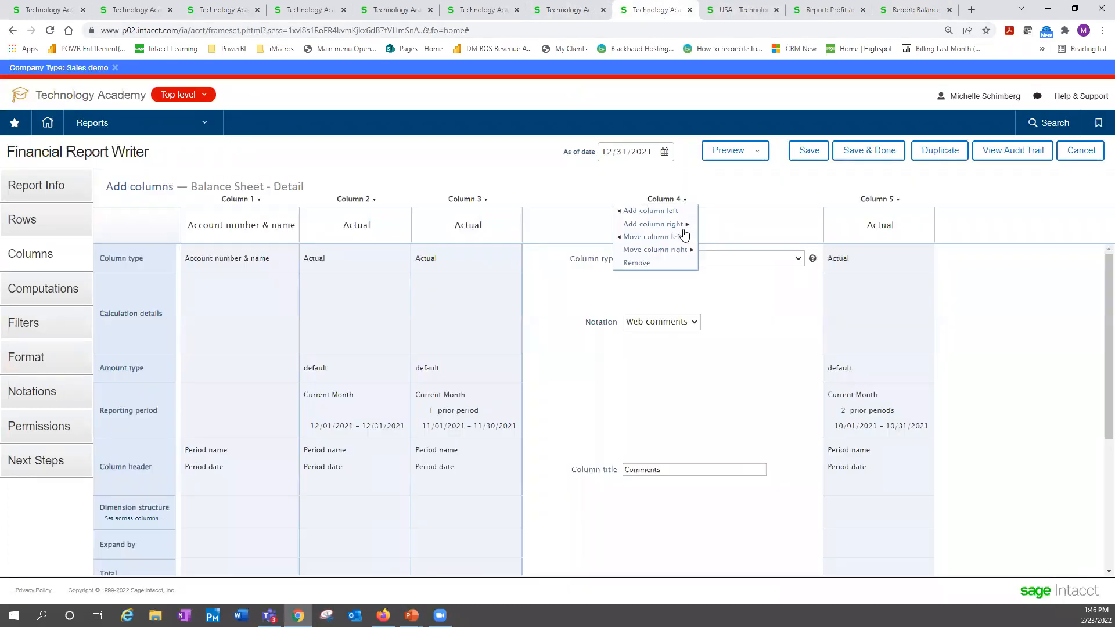
pyautogui.click(680, 250)
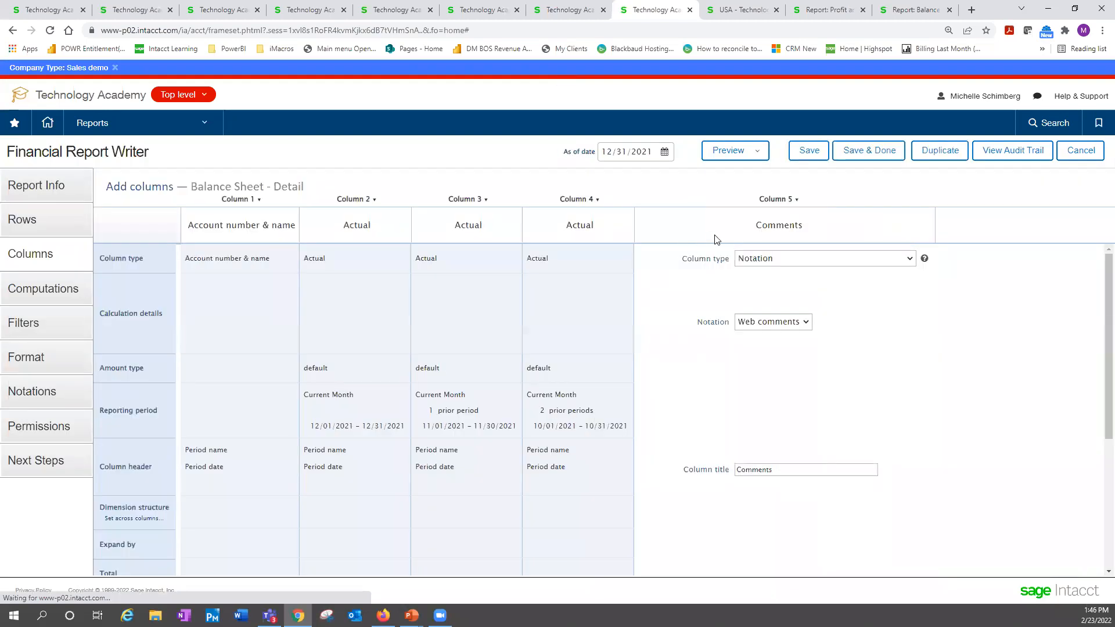
# Remove the notation on Liabilities and Equity and enter "Example 2 test size of column 123456789" for Liabilities instead
pyautogui.click(61, 403)
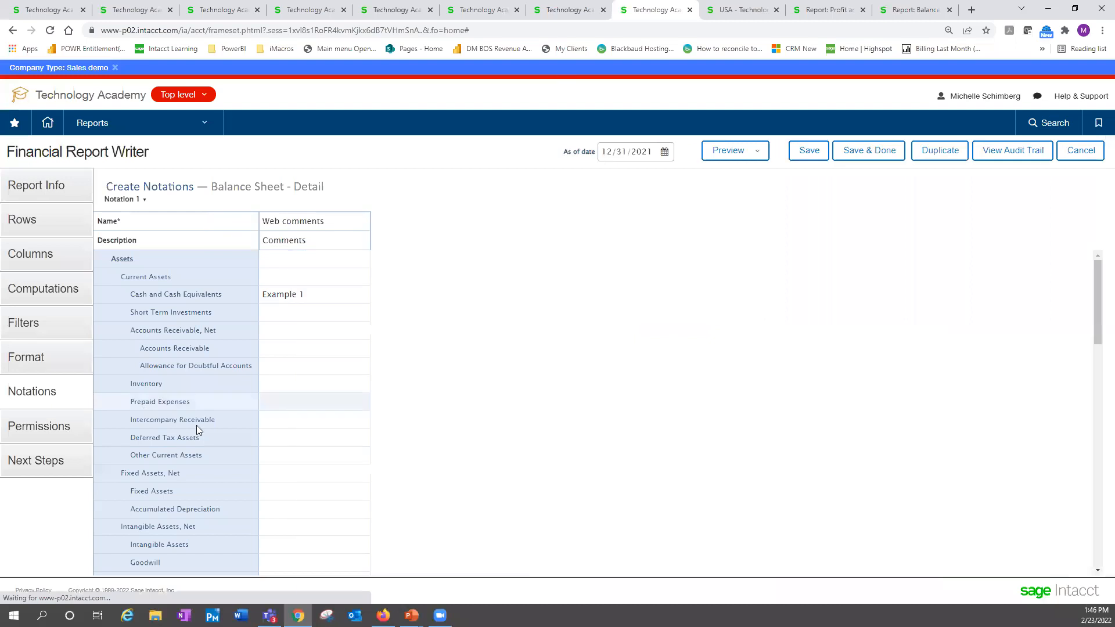
pyautogui.scroll(-5, 427, 426)
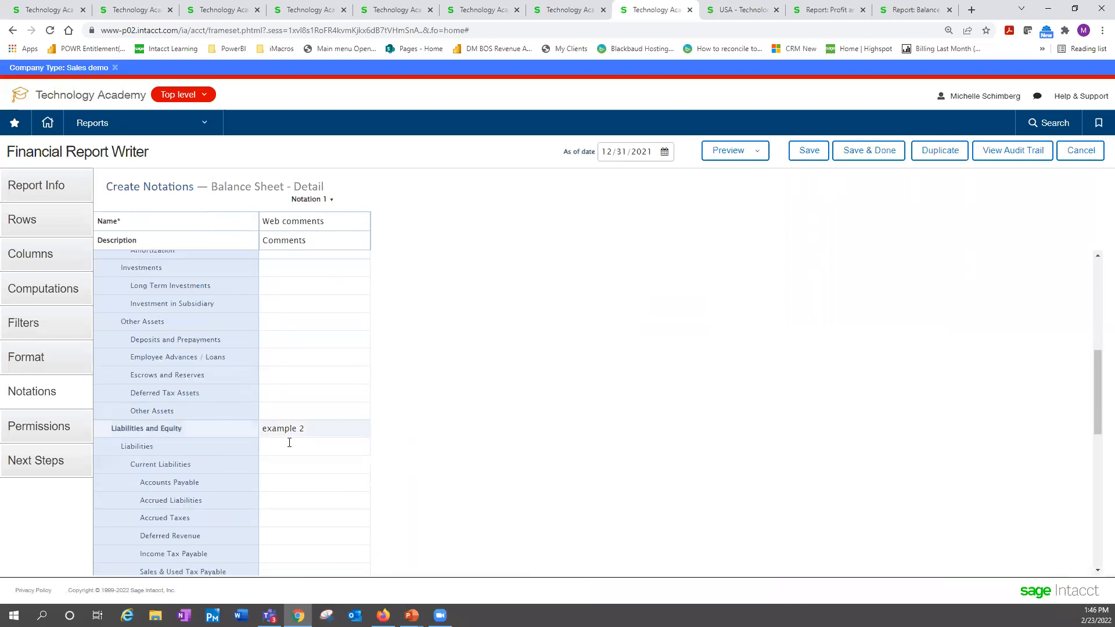
pyautogui.moveTo(263, 431); pyautogui.dragTo(225, 434)
pyautogui.press('BackSpace')
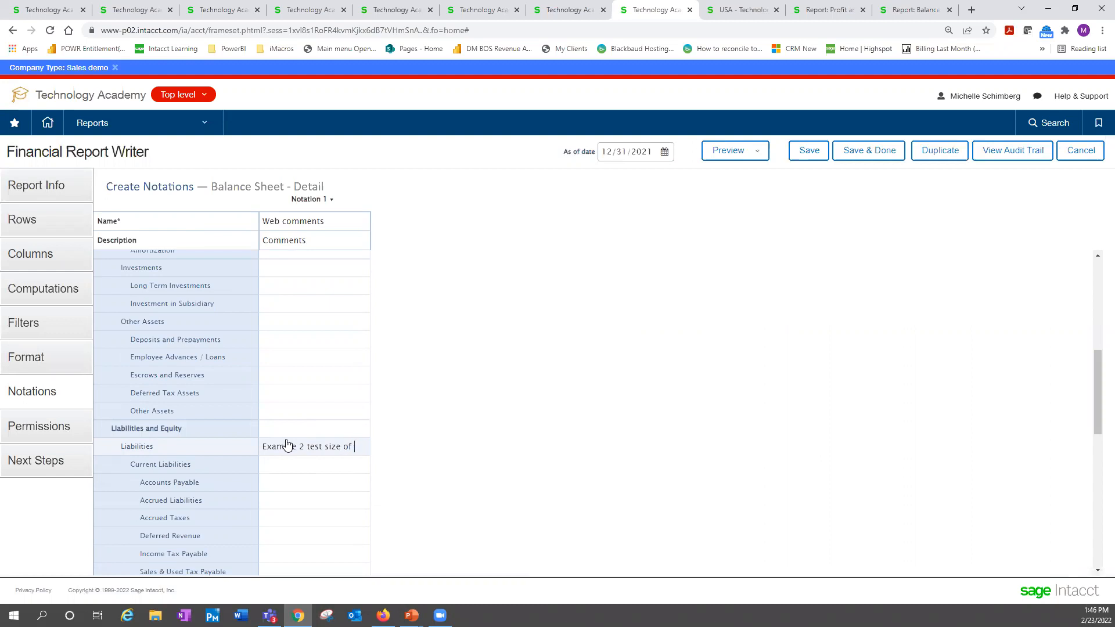
pyautogui.write('umn 123456789')
# Preview the updated report in live HTML and check the width and notations of the relocated Comments column
pyautogui.click(727, 152)
pyautogui.click(729, 173)
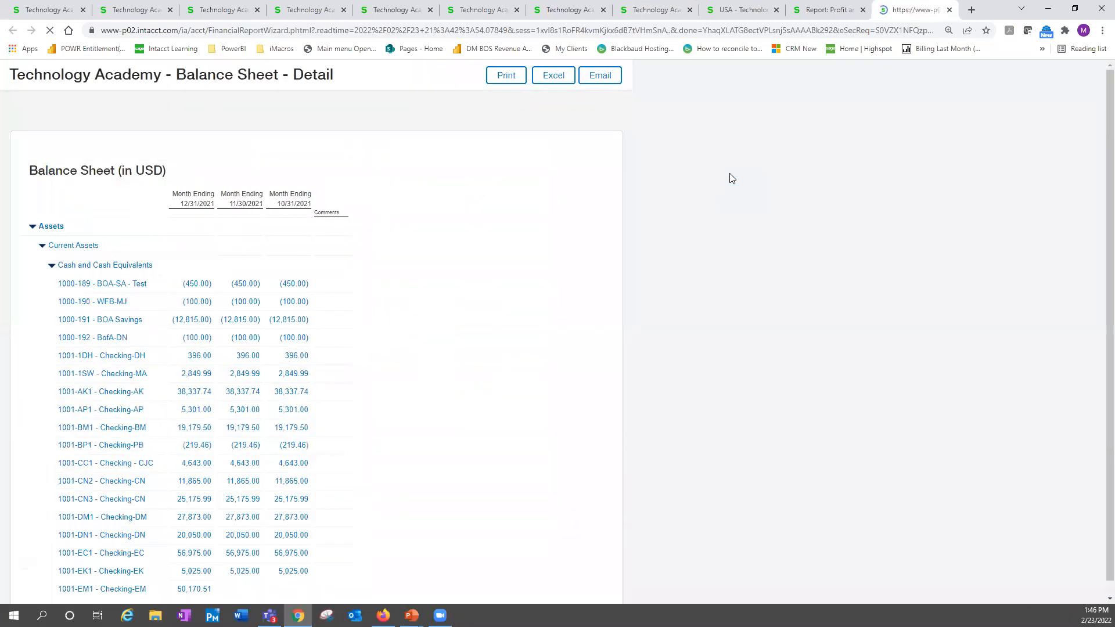
pyautogui.scroll(-8, 601, 388)
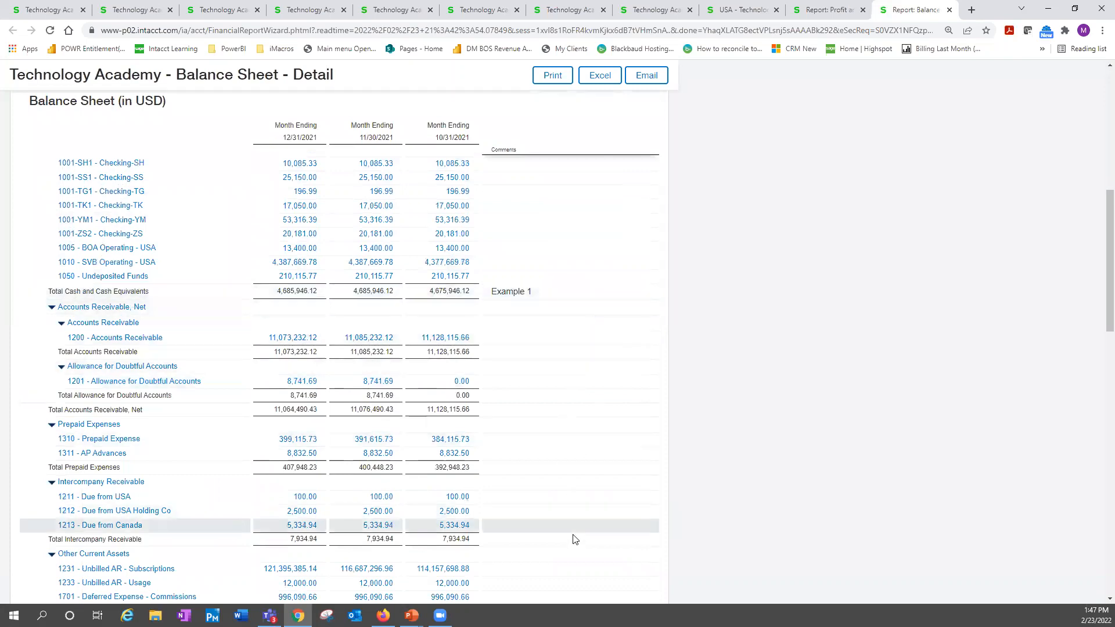
pyautogui.scroll(-5, 575, 533)
pyautogui.scroll(-12, 575, 532)
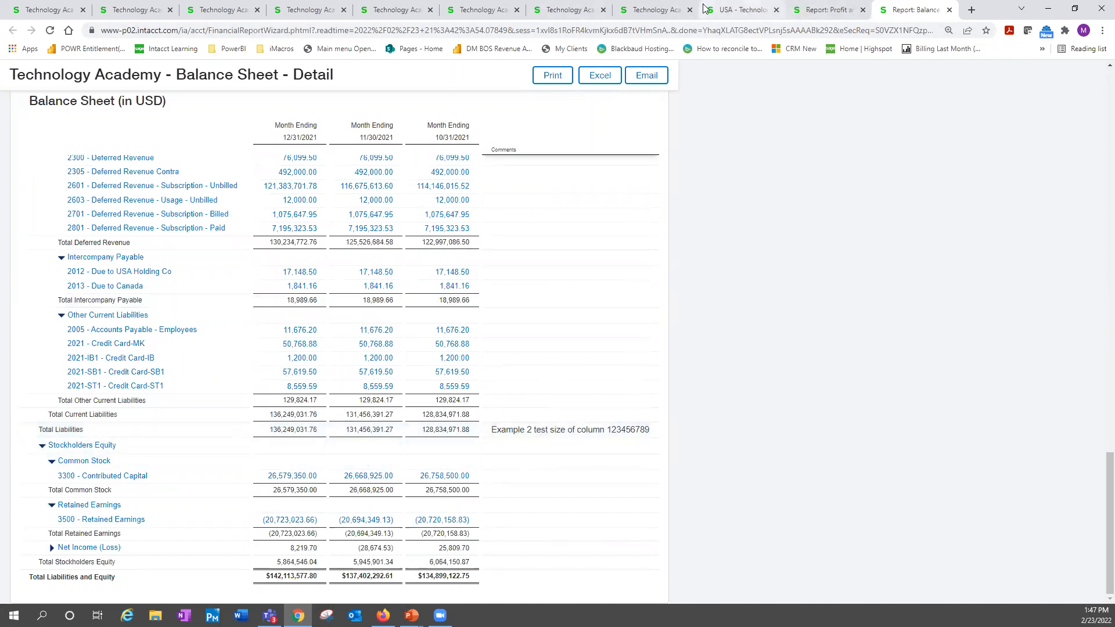
# Set the detail level of the entire report's rows to "Summary - hide accounts"
pyautogui.click(668, 10)
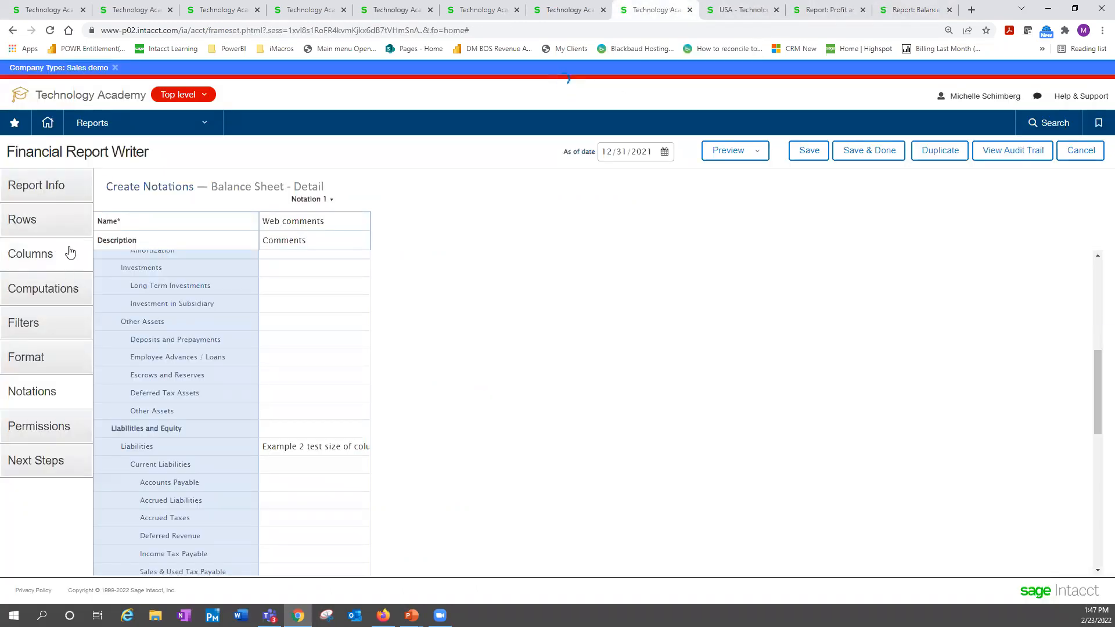
pyautogui.click(47, 253)
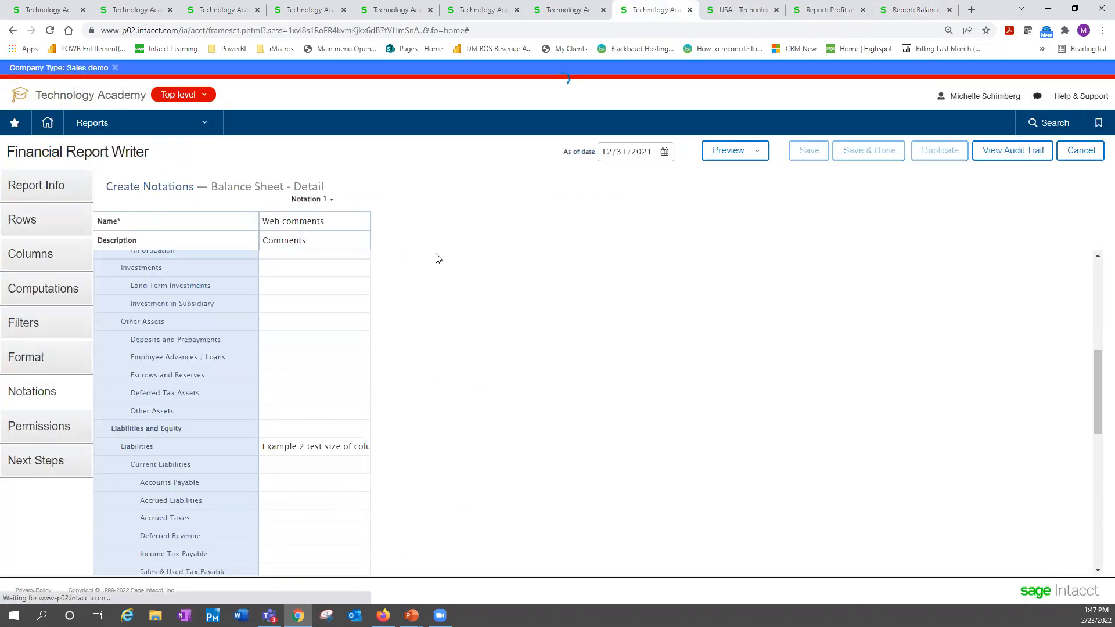
pyautogui.click(46, 219)
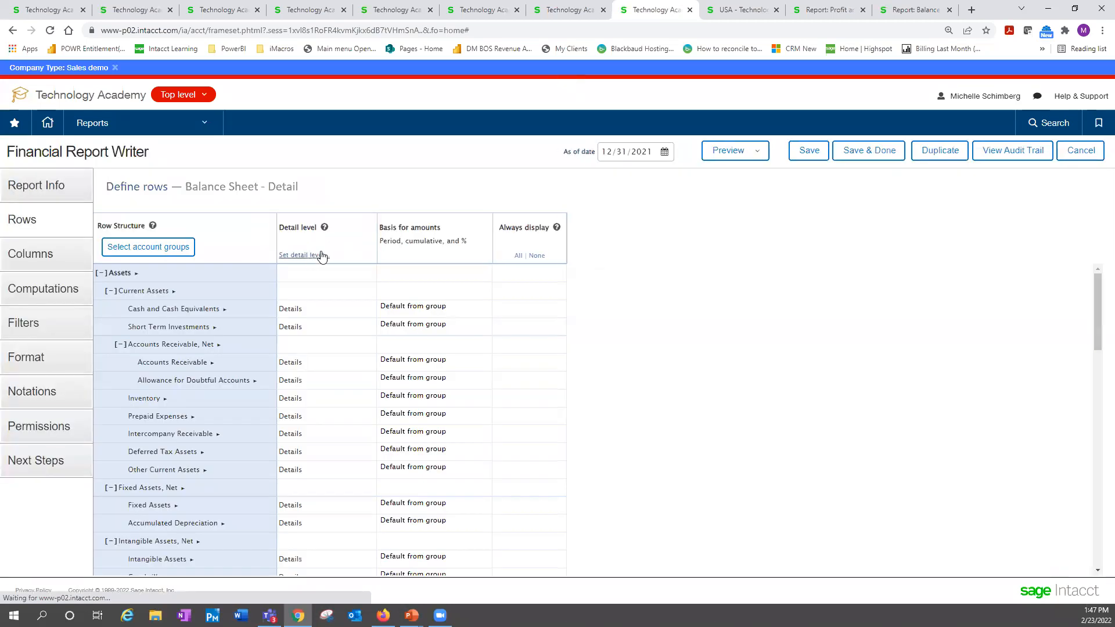
pyautogui.click(314, 256)
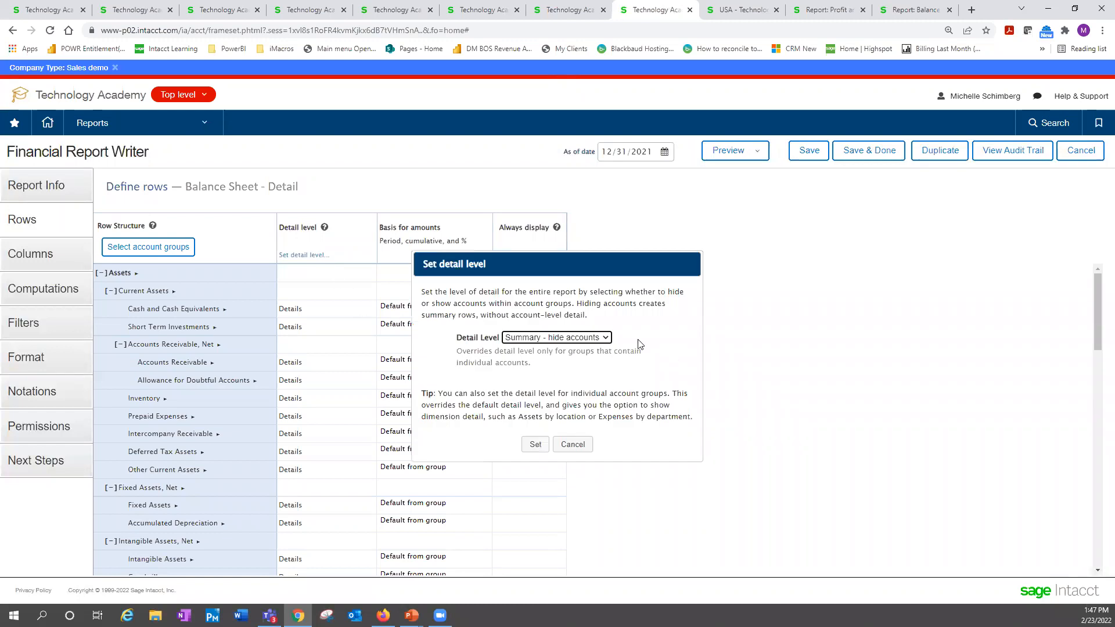
pyautogui.click(536, 445)
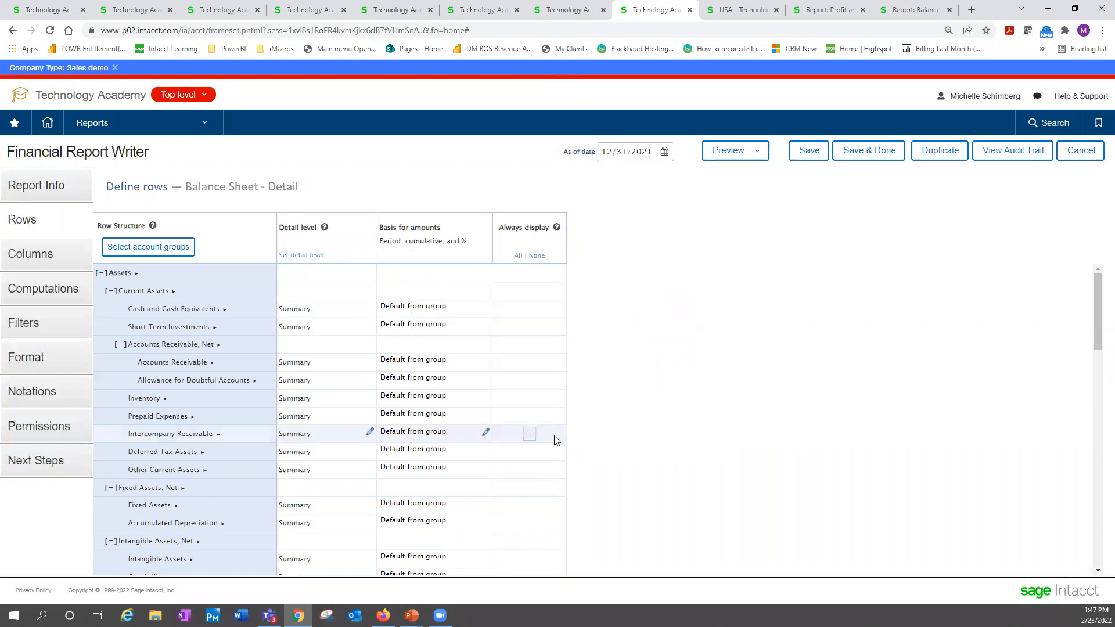
# Preview the Balance Sheet - Detail report in live HTML, check its summarized rows and comments, and return to the report definition
pyautogui.click(734, 151)
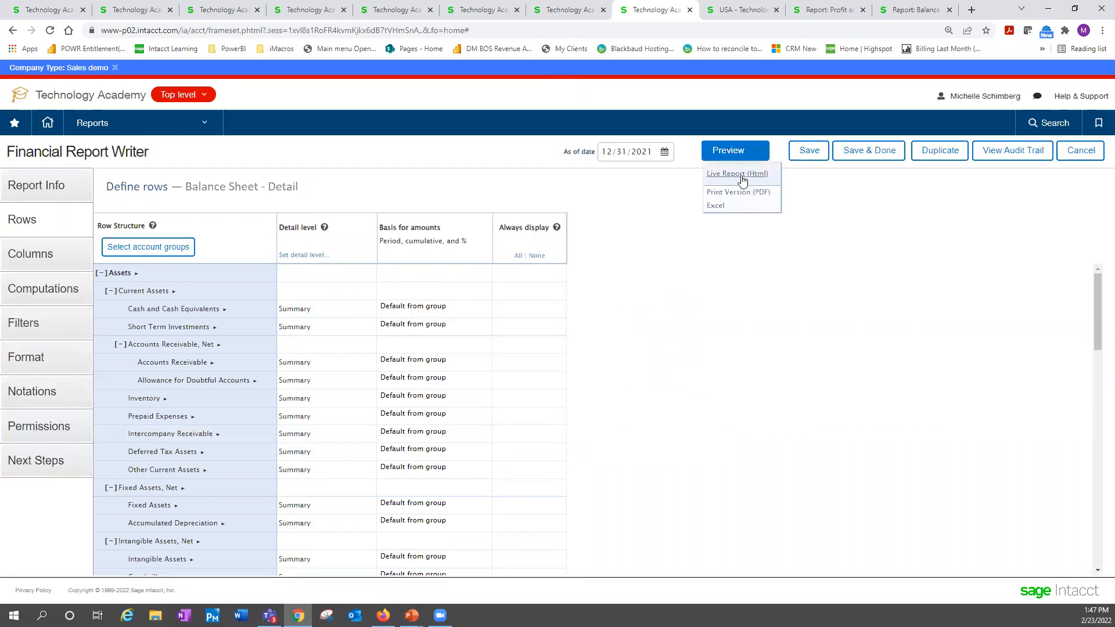
pyautogui.click(743, 174)
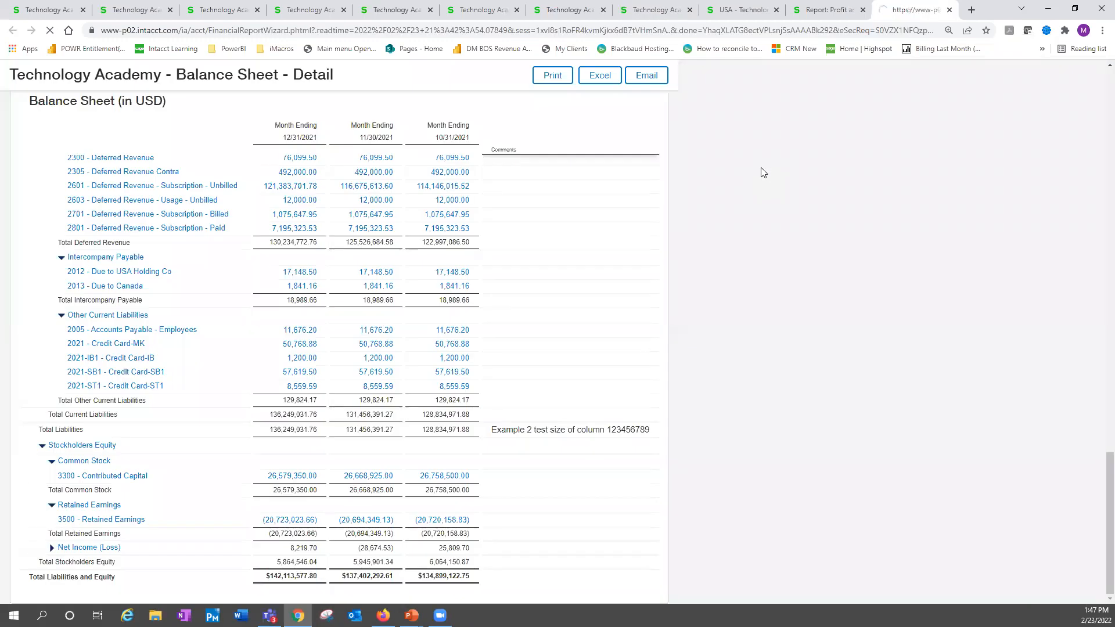
pyautogui.scroll(-3, 550, 433)
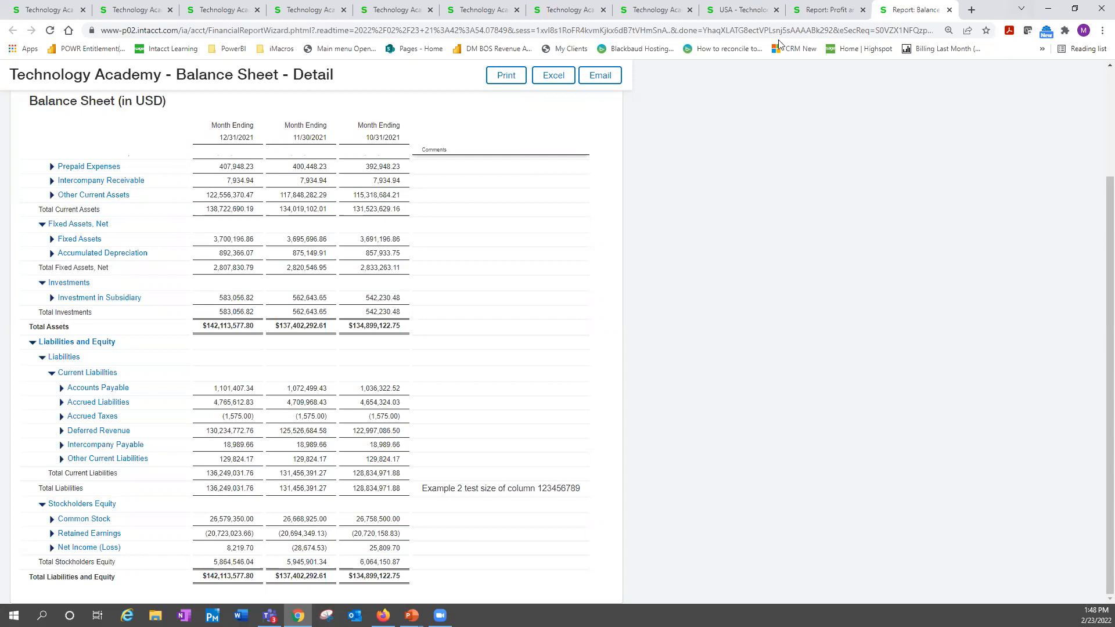
pyautogui.click(777, 10)
pyautogui.click(669, 10)
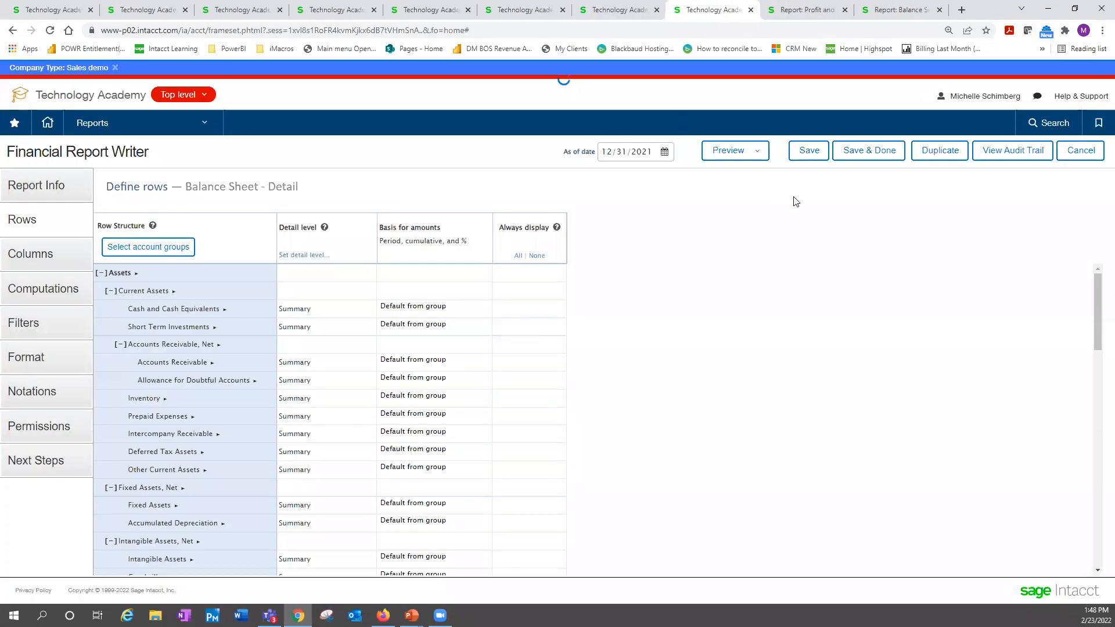
# Save and close the Balance Sheet - Detail report definition, accepting the modified as-of date
pyautogui.click(863, 152)
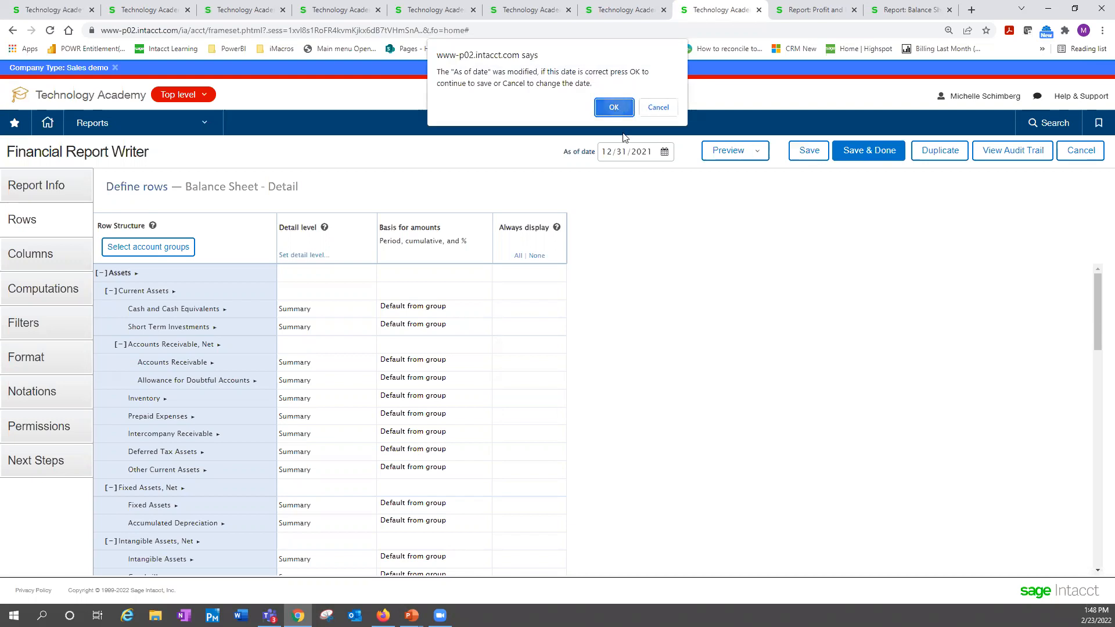
pyautogui.click(618, 107)
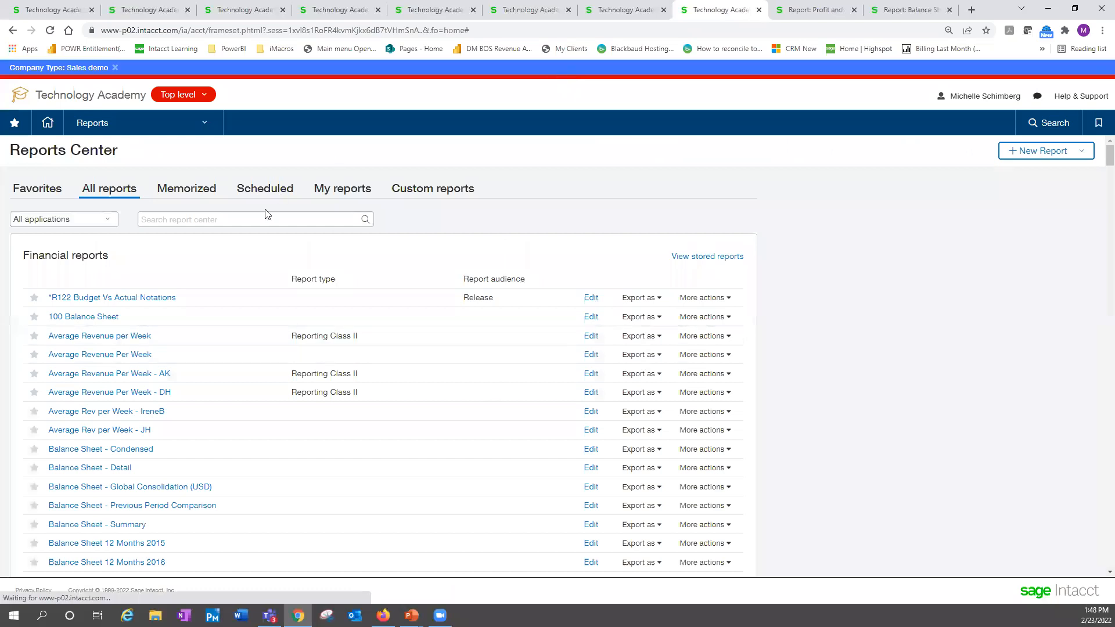
# Run the saved Balance Sheet - Detail report from the Reports Center and review its Comments column from start to end
pyautogui.click(259, 219)
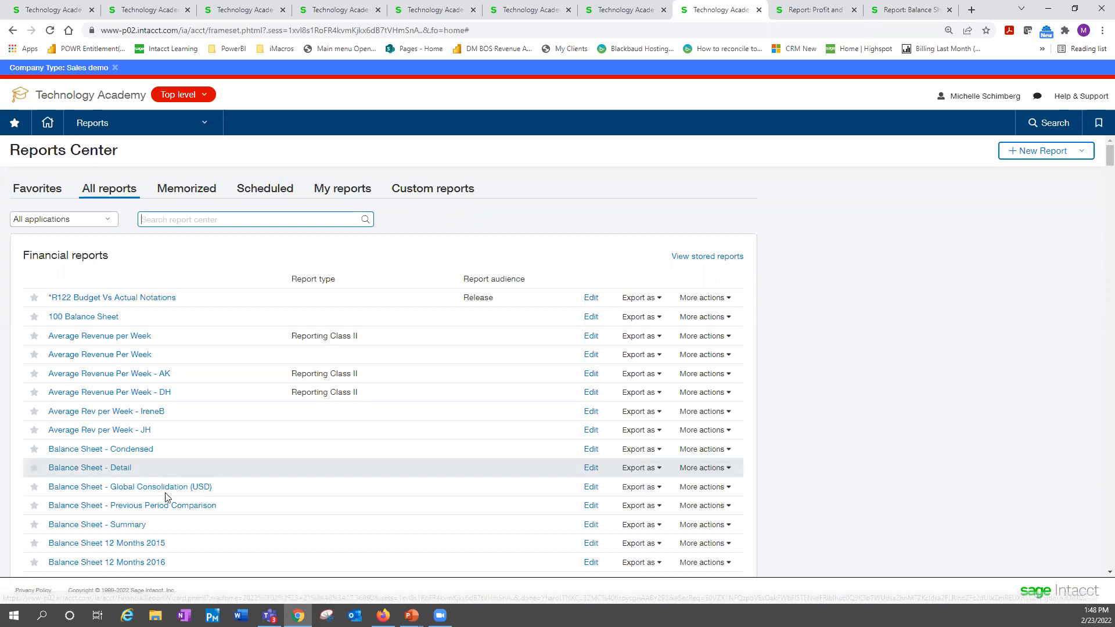
pyautogui.click(118, 473)
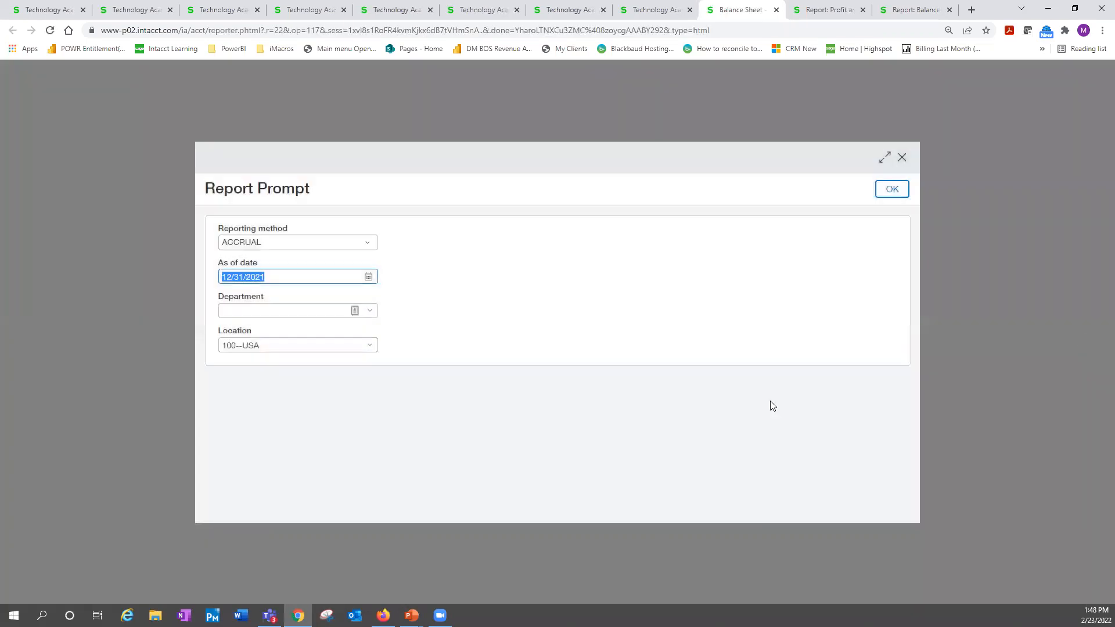
pyautogui.click(892, 189)
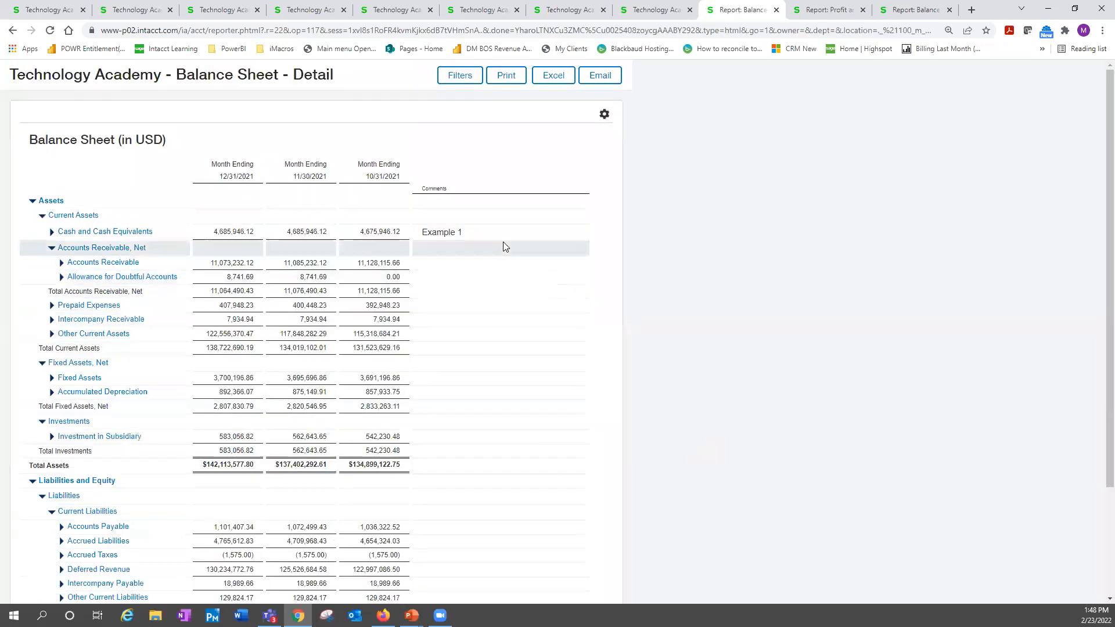
pyautogui.scroll(-2, 481, 480)
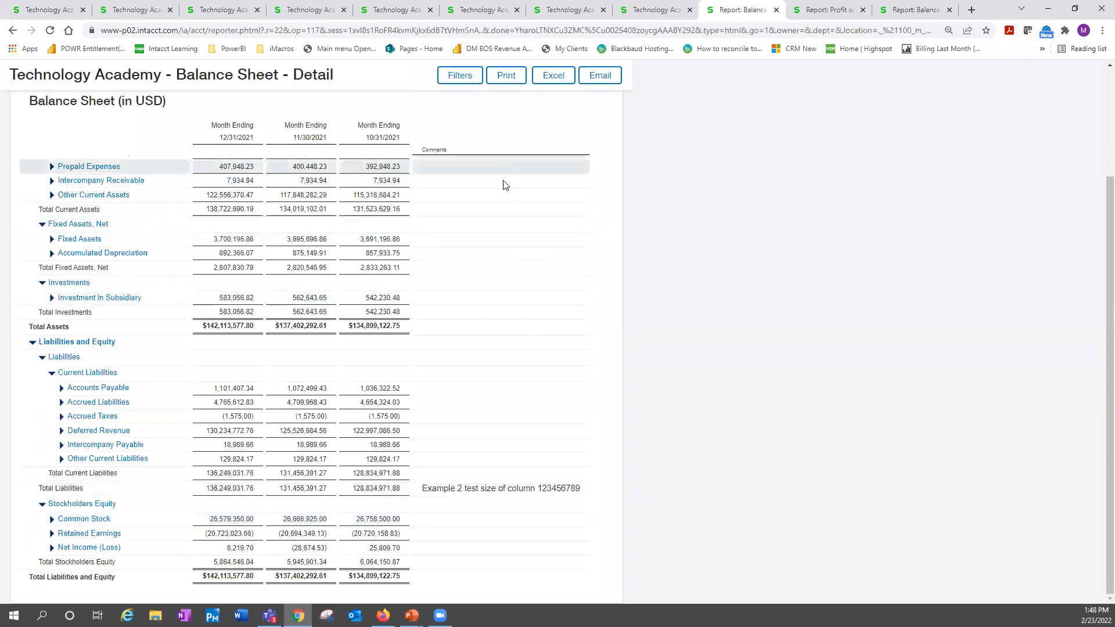
pyautogui.scroll(2, 503, 182)
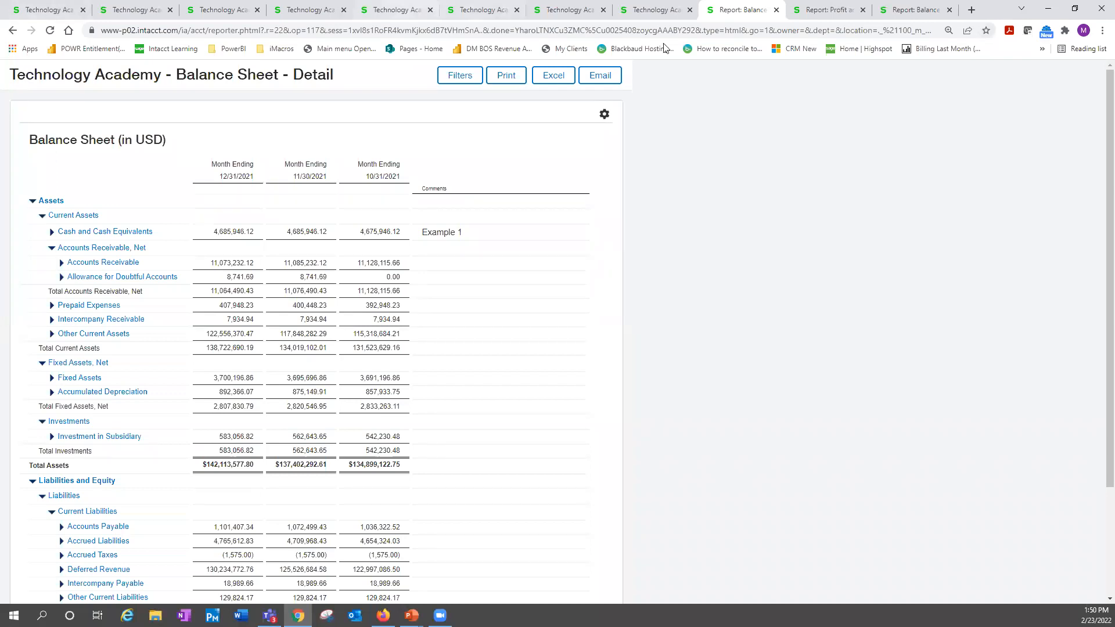
# Open the column definitions of the *R122 Budget Vs Actual Notations report and examine the budgets available for column 3
pyautogui.click(664, 15)
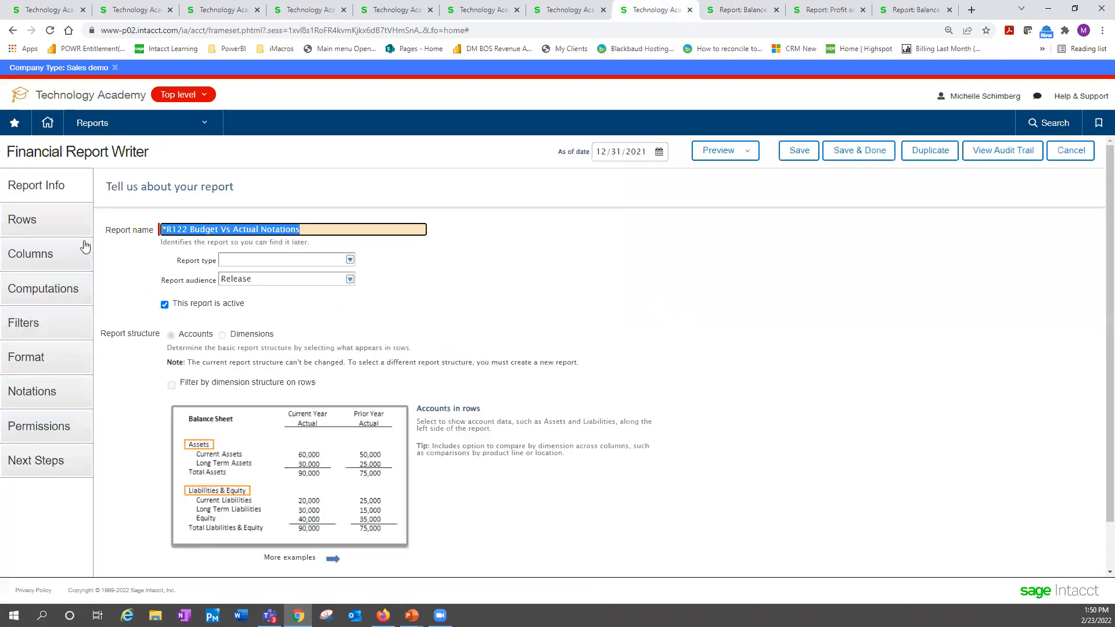
pyautogui.click(51, 254)
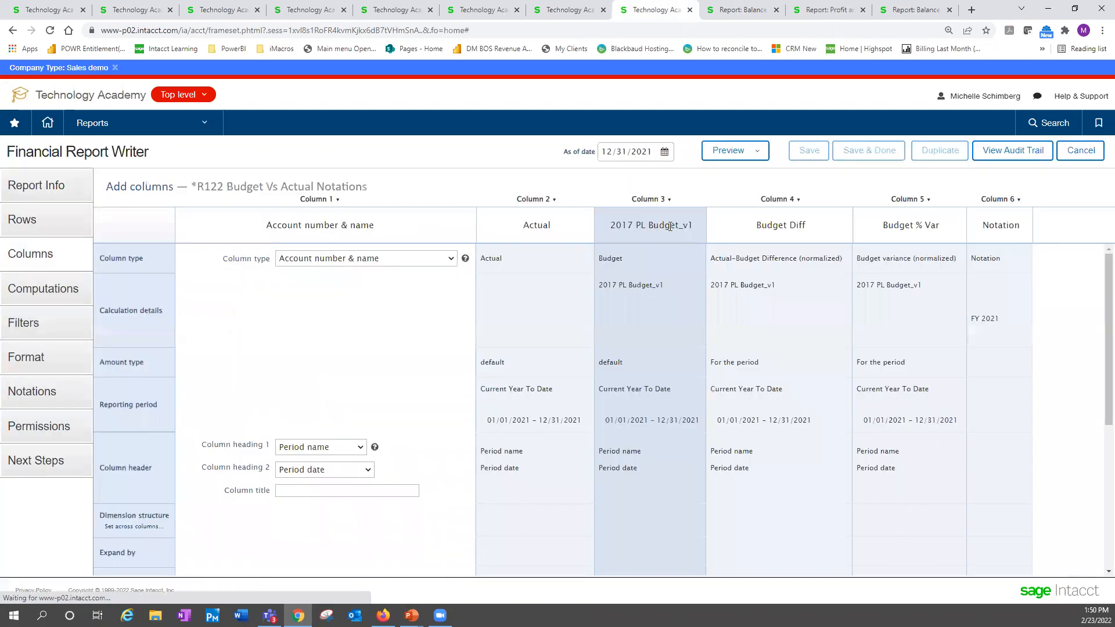
pyautogui.click(675, 283)
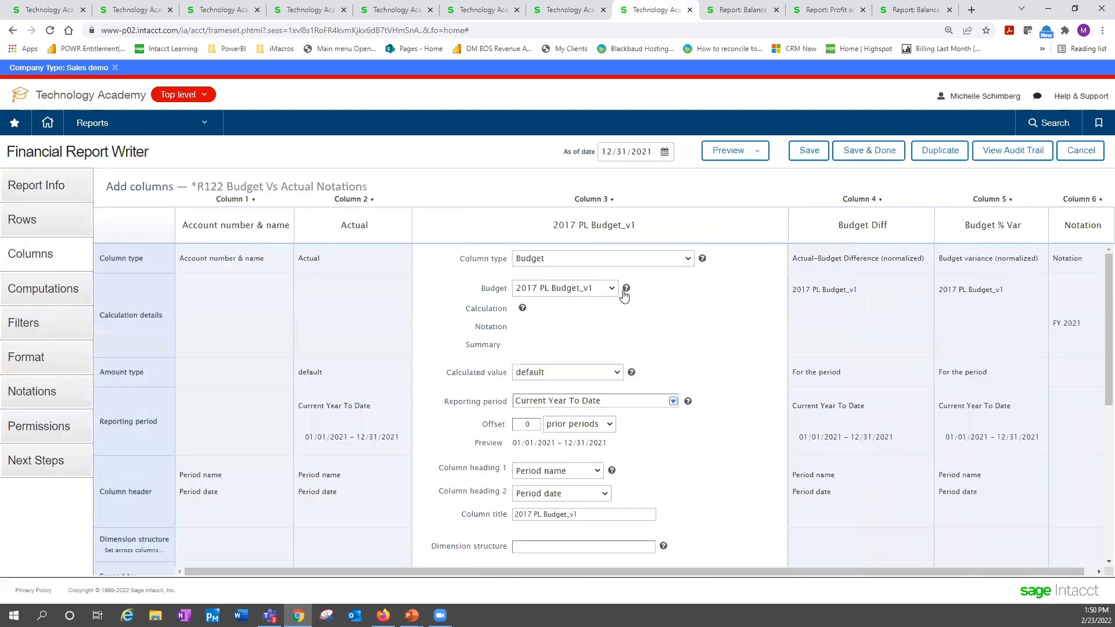
pyautogui.click(611, 290)
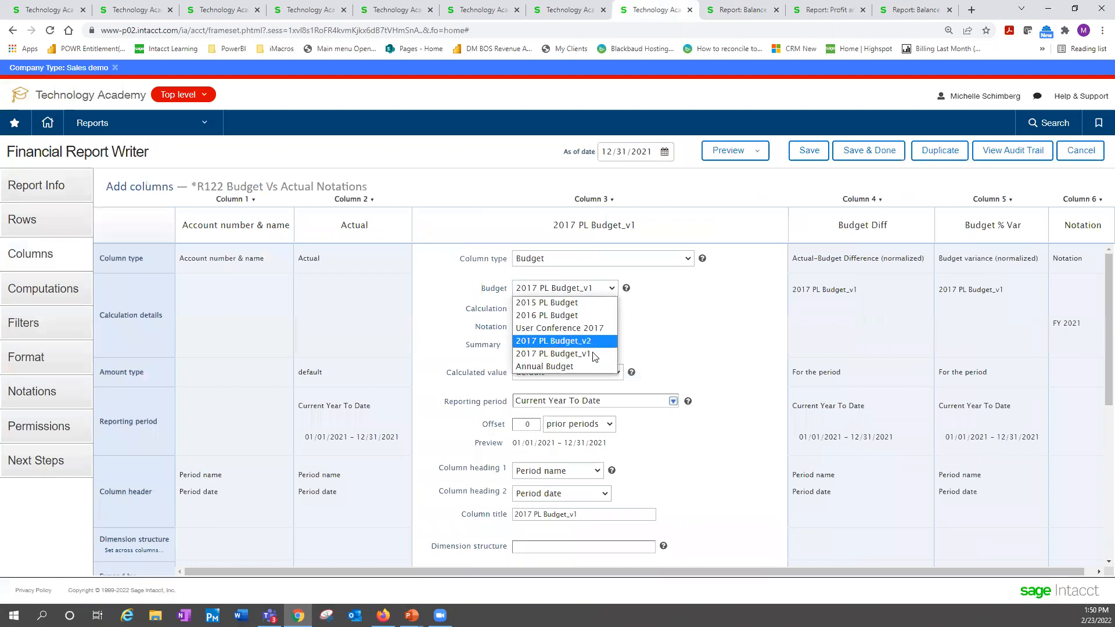
pyautogui.click(592, 354)
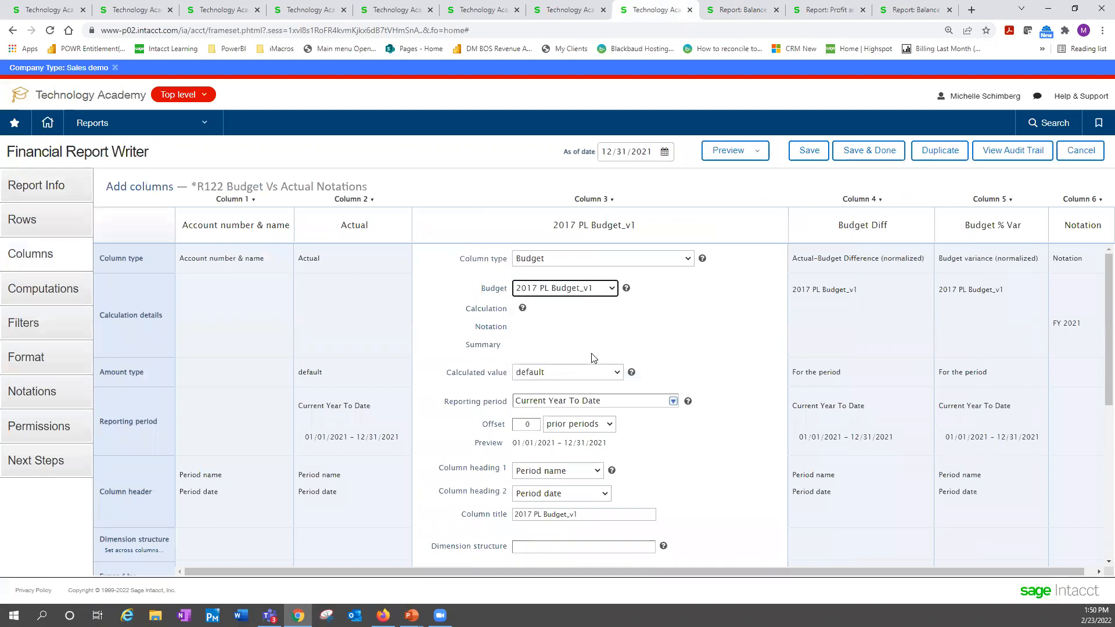
pyautogui.click(611, 289)
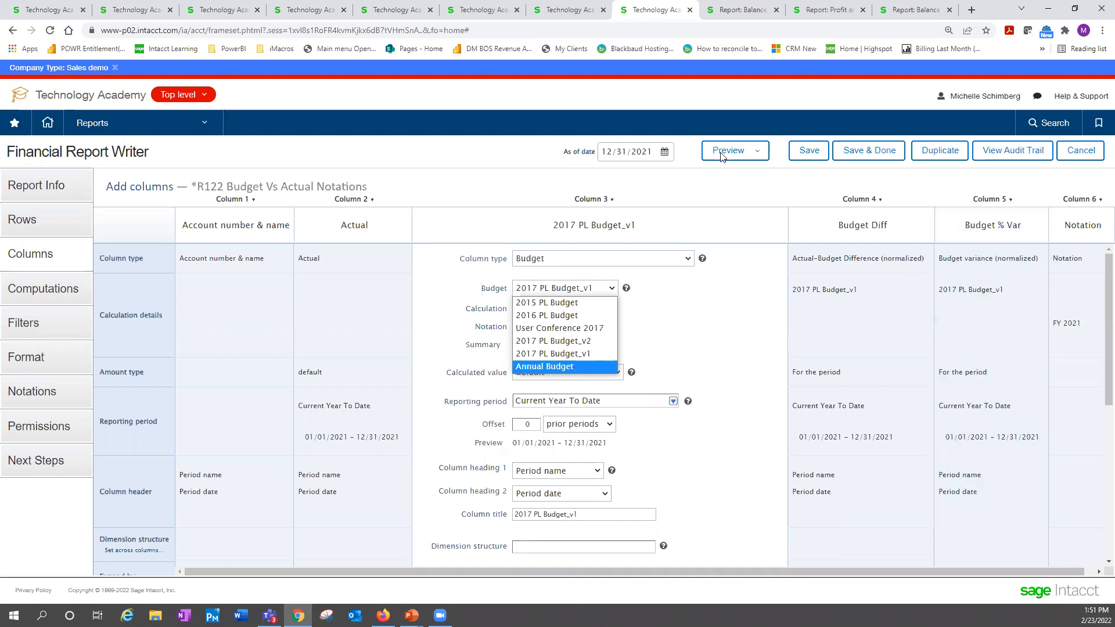
pyautogui.click(663, 93)
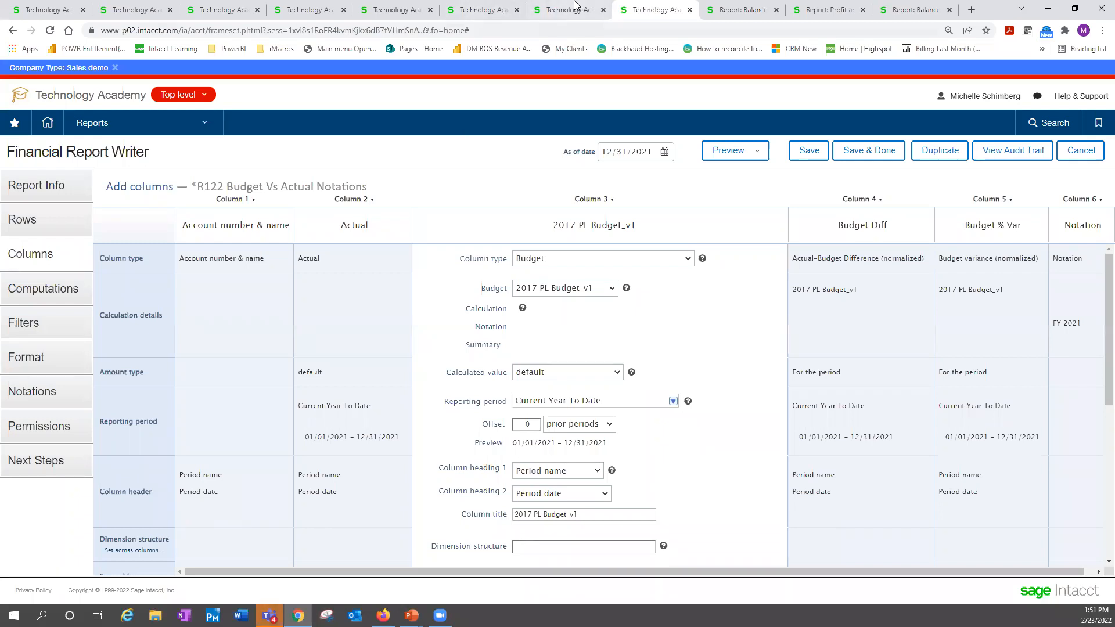
# Switch to the browser tab with the journal entry and open the Accounts Receivable Posted Payments list there
pyautogui.click(554, 6)
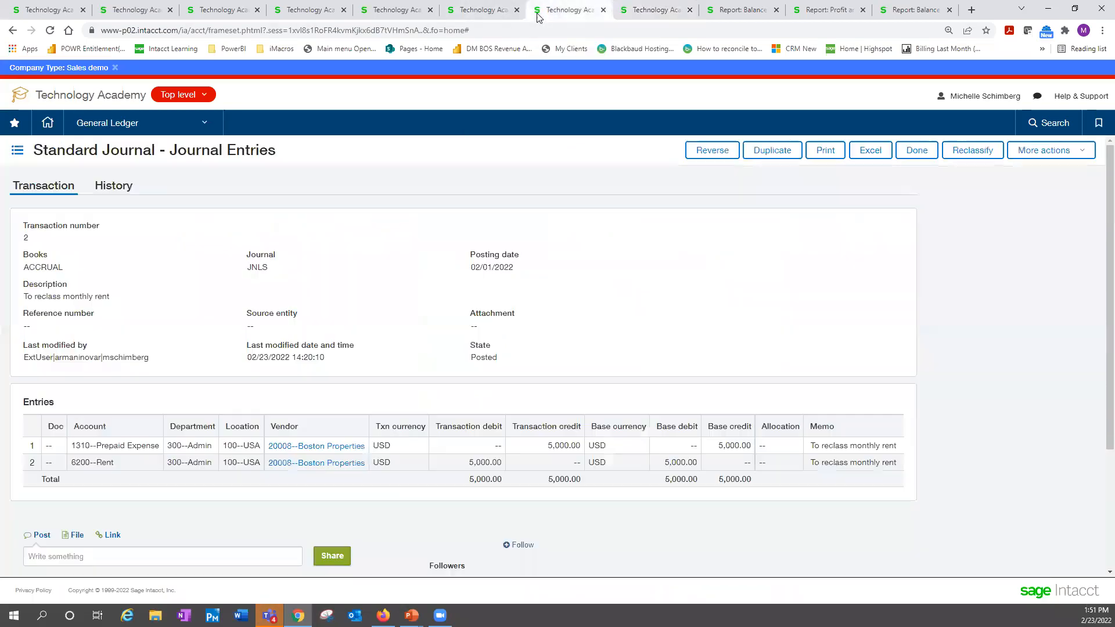
pyautogui.click(142, 123)
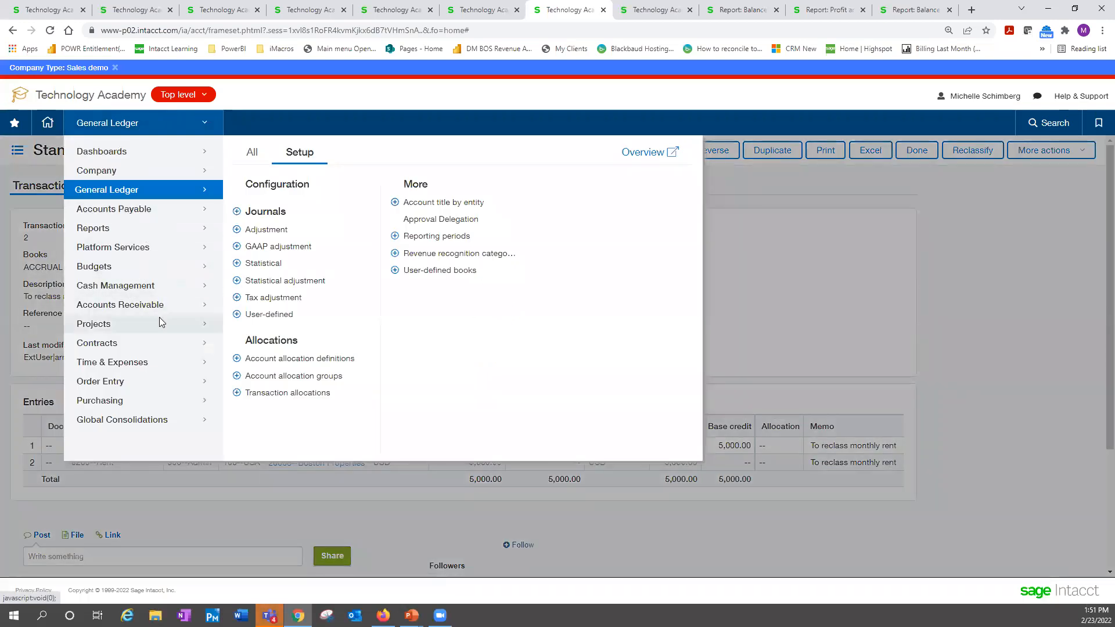
pyautogui.click(154, 304)
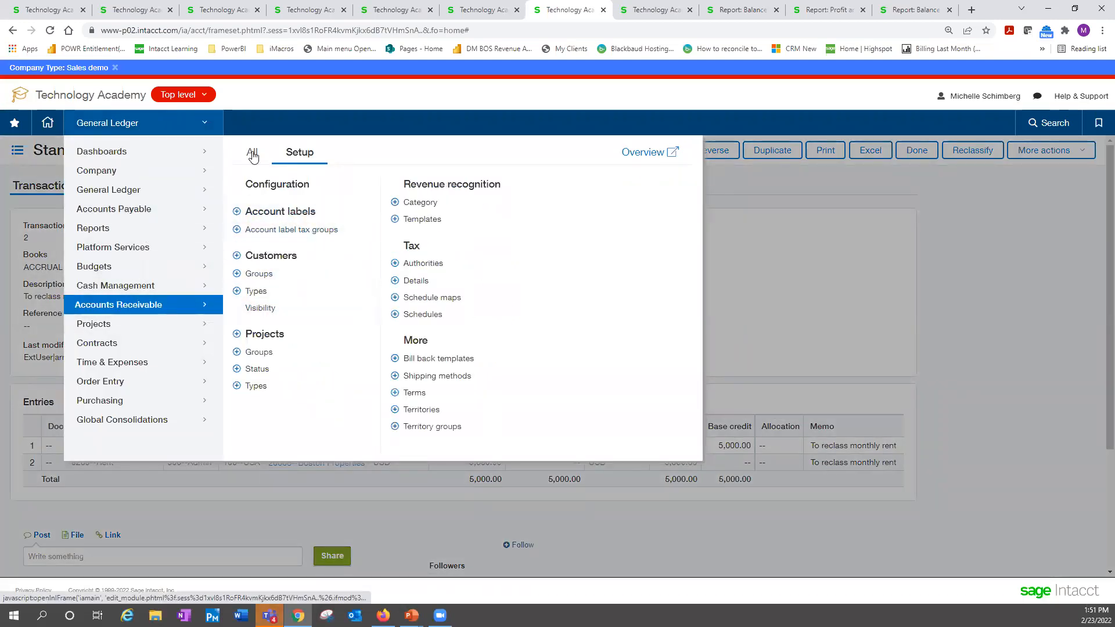
pyautogui.click(252, 152)
pyautogui.click(301, 268)
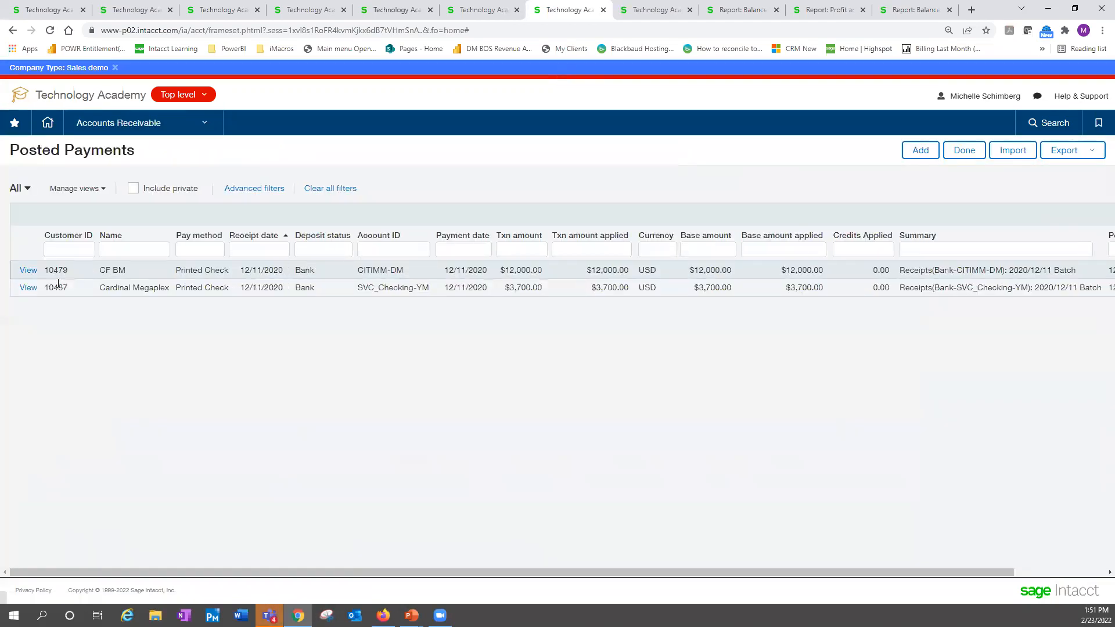
# Download the Accounts Receivable Payments import template and open it maximized in Excel
pyautogui.click(1014, 149)
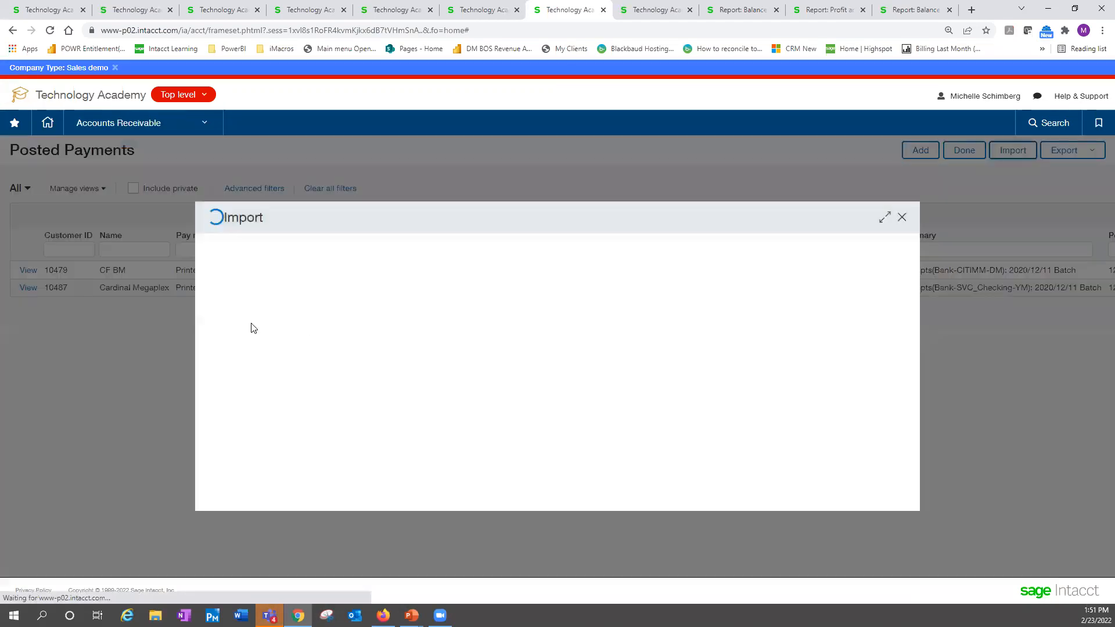
pyautogui.click(273, 307)
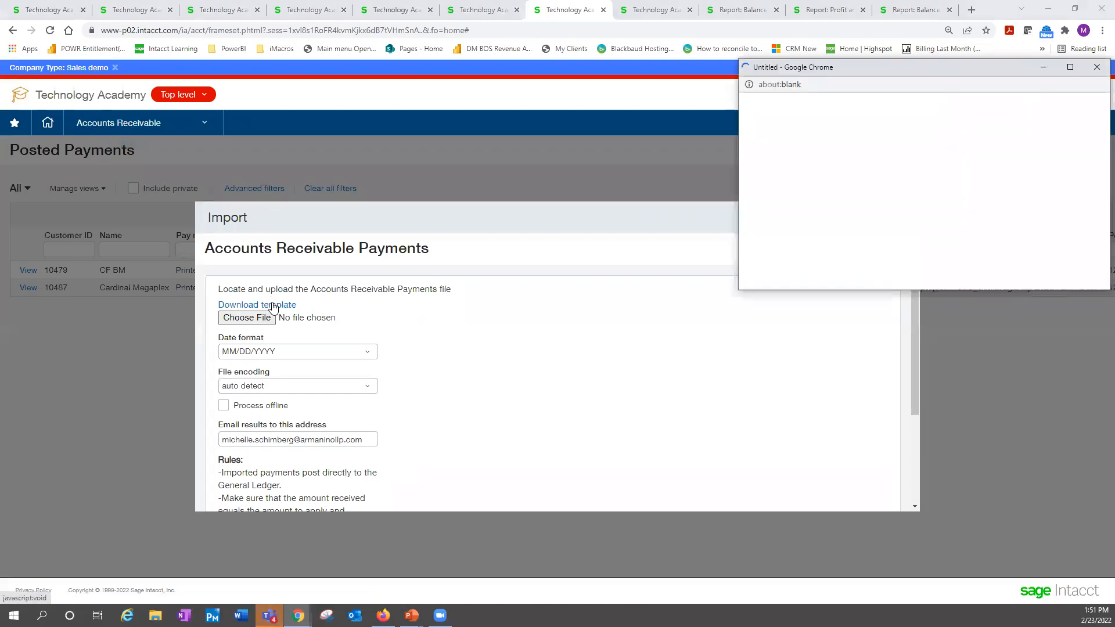
pyautogui.click(792, 276)
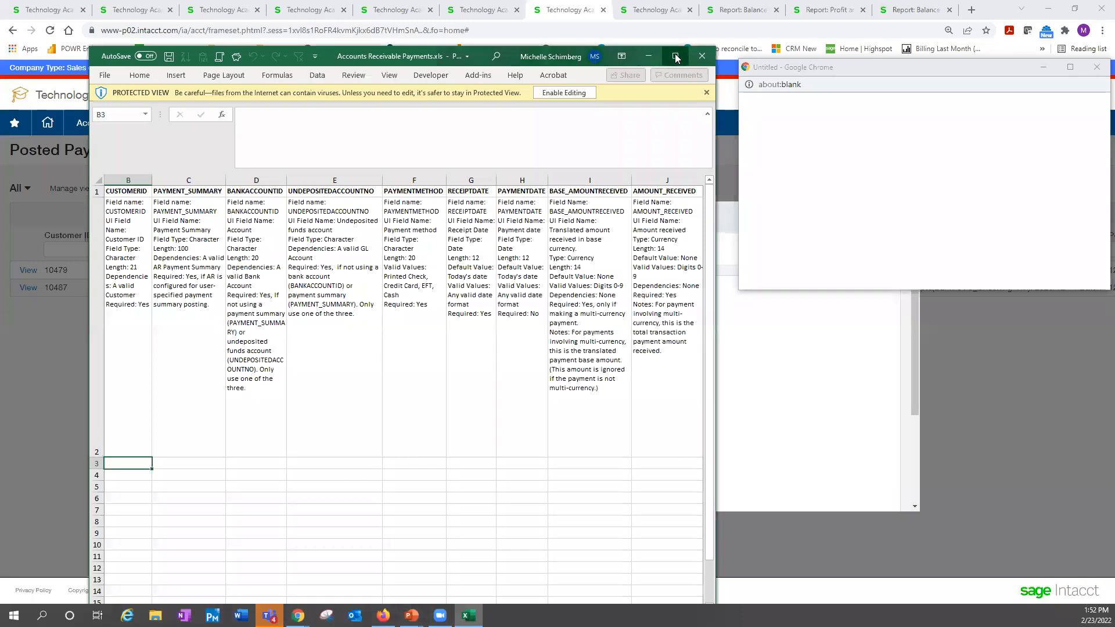
pyautogui.click(677, 56)
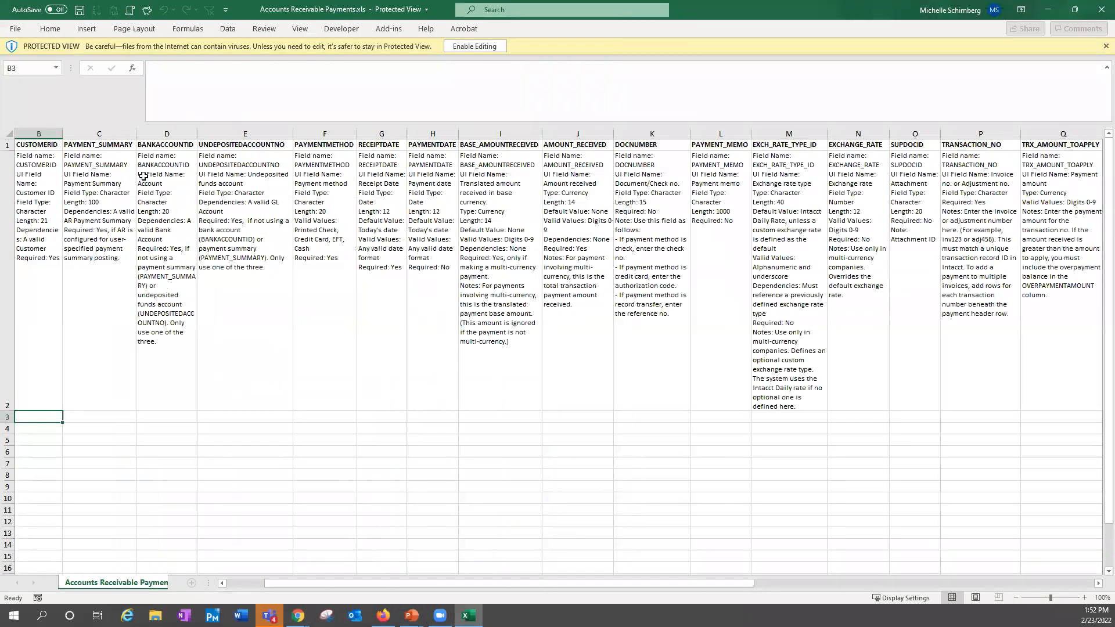
# Examine the payment template's header fields from DONOTIMPORT through DOCNUMBER, including the bank account, undeposited funds, payment method, date and amount columns
pyautogui.click(103, 143)
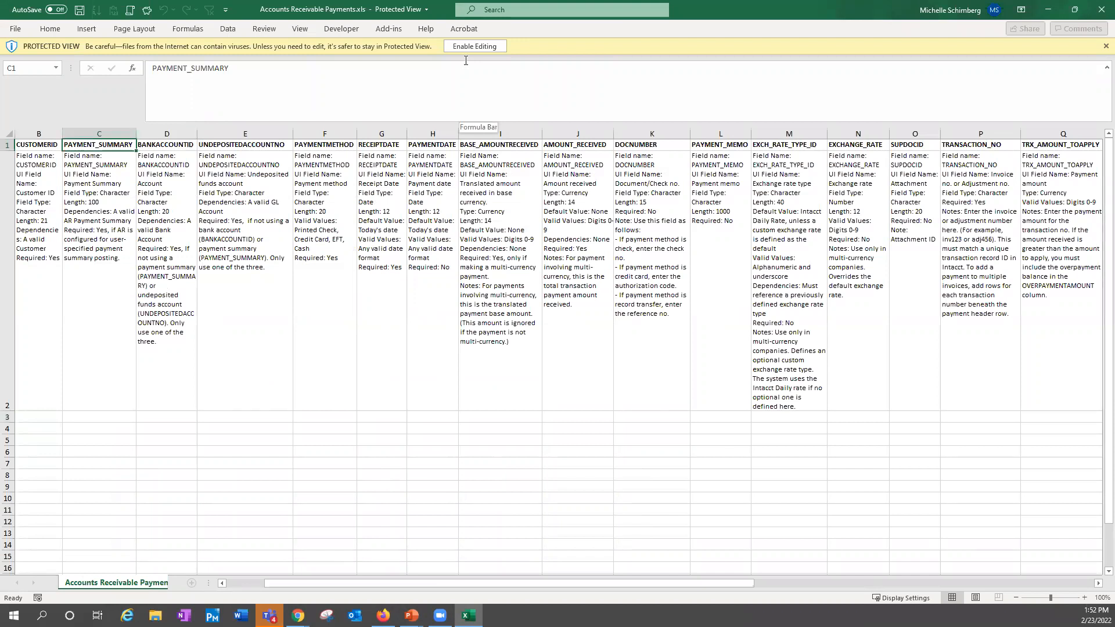
pyautogui.press('Left')
pyautogui.press('Left')
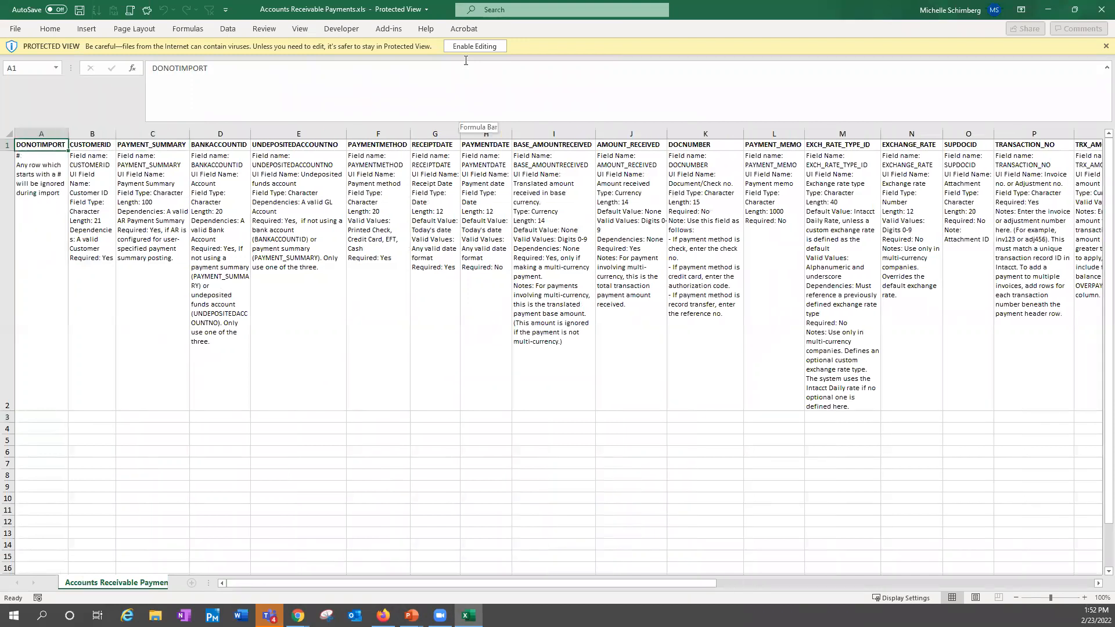
pyautogui.press('Right')
pyautogui.press('Right')
pyautogui.press('Right')
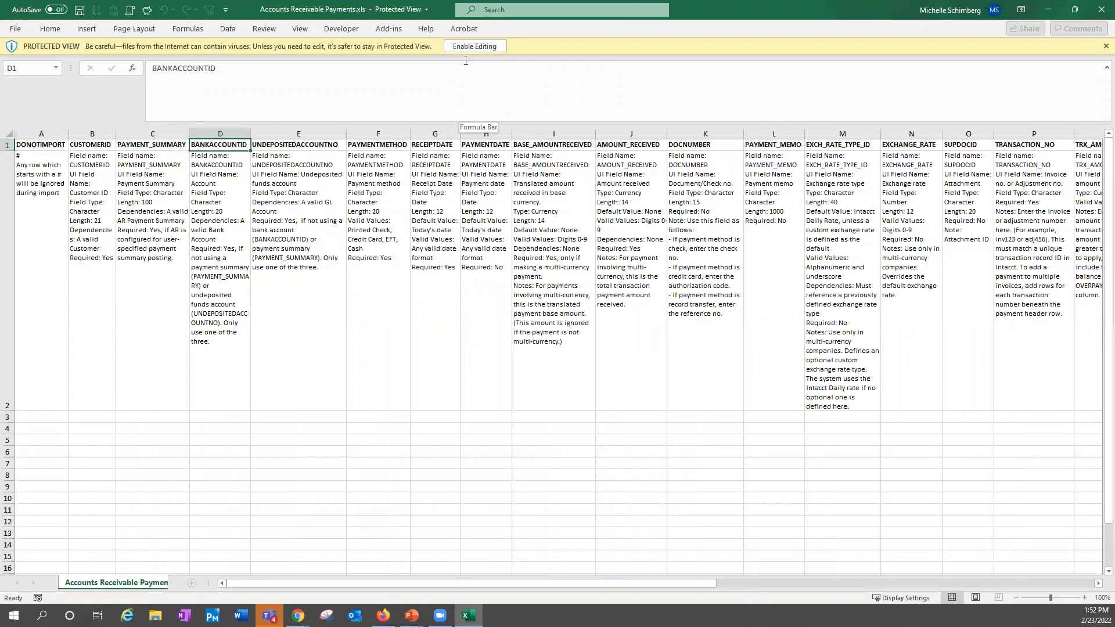
pyautogui.press('Right')
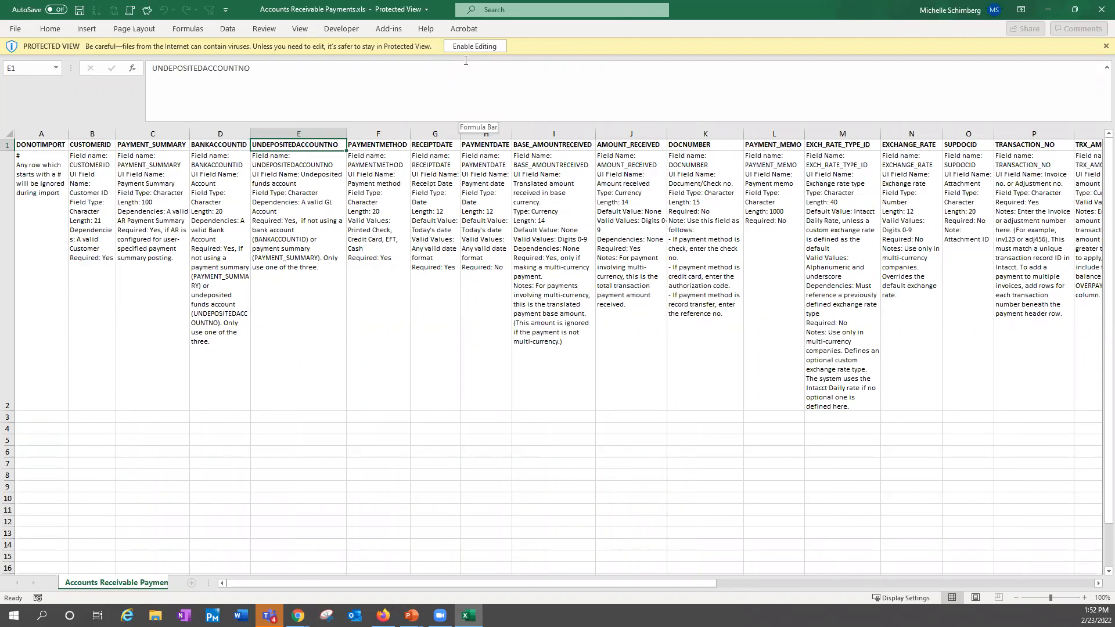
pyautogui.press('Right')
pyautogui.press('Right')
pyautogui.press('Right')
pyautogui.press('Right')
pyautogui.press('Right')
pyautogui.press('Right')
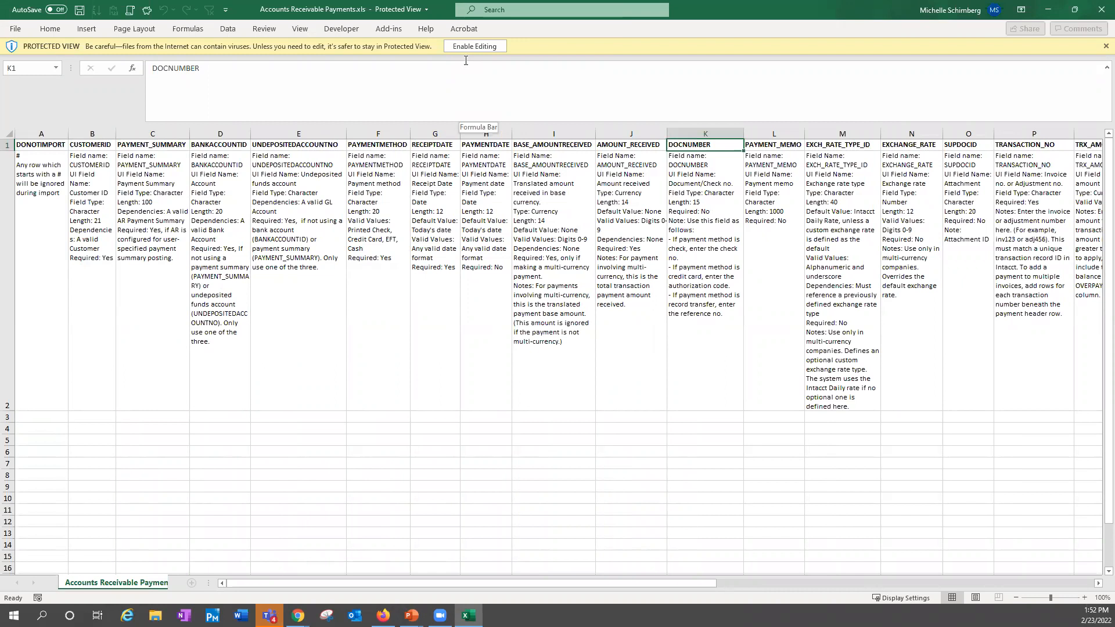
pyautogui.press('Left')
pyautogui.press('Left')
pyautogui.press('Left')
pyautogui.press('Left')
pyautogui.press('Left')
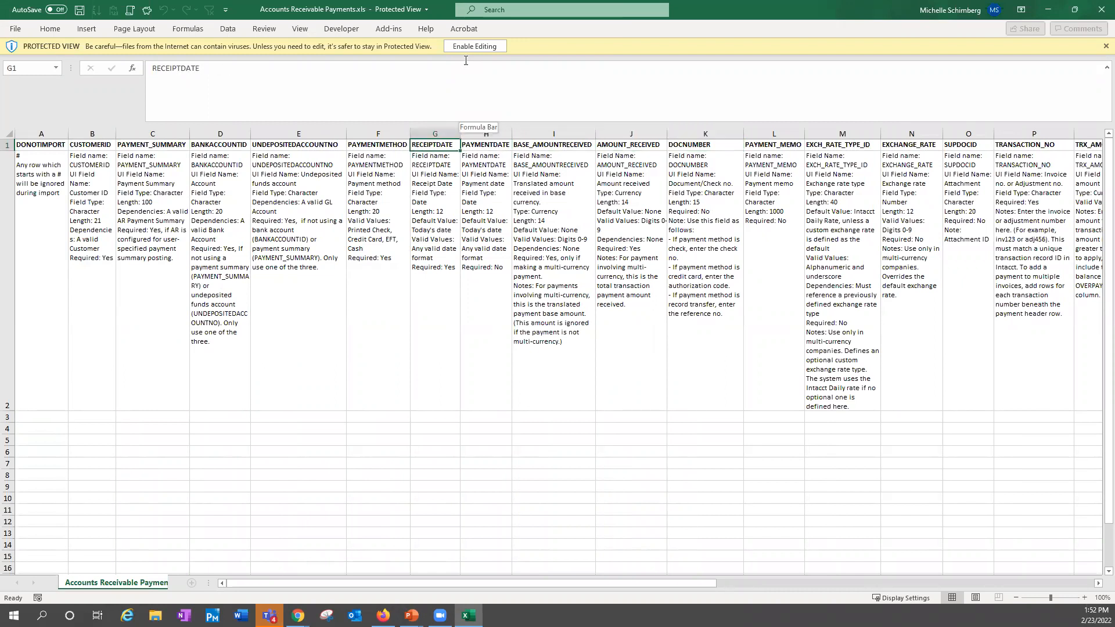
pyautogui.press('Right')
pyautogui.press('Left')
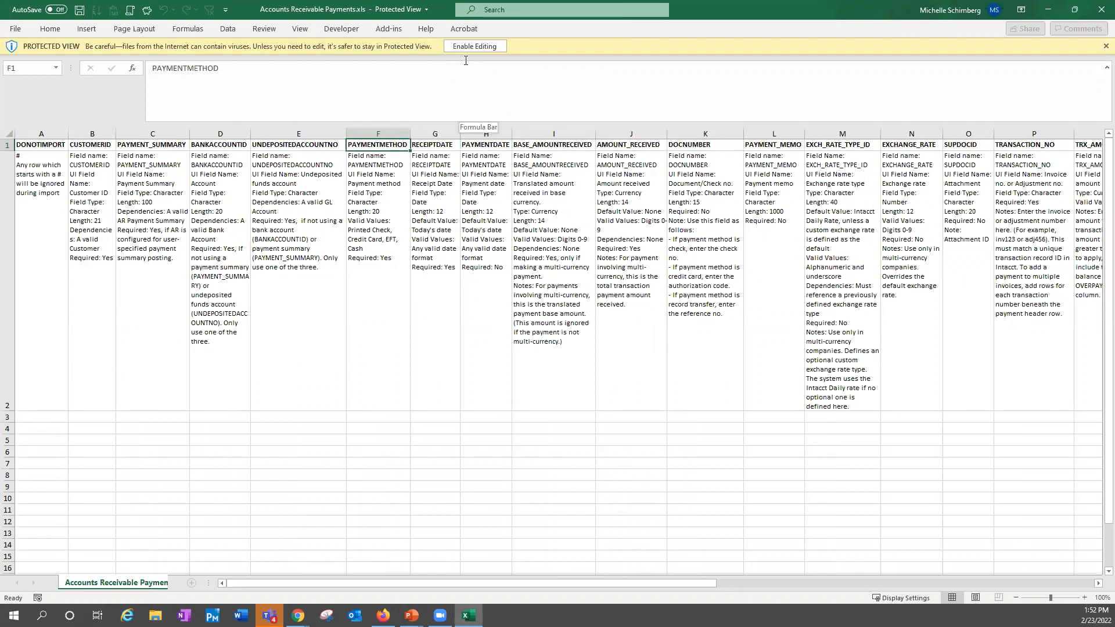
pyautogui.press('Right')
pyautogui.press('Right')
pyautogui.press('Right')
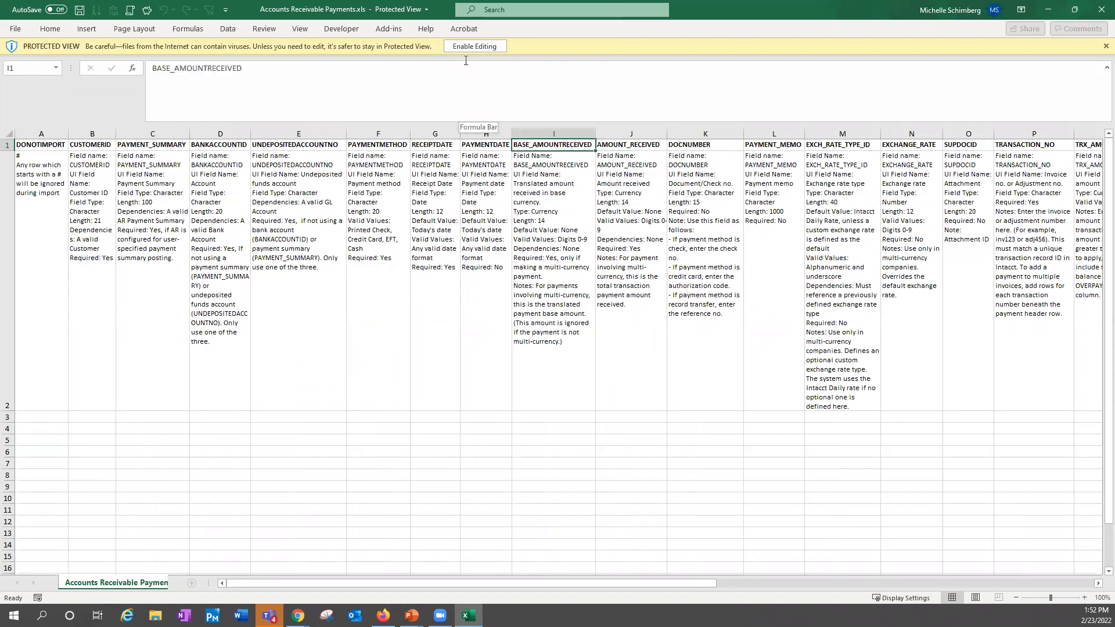
pyautogui.press('Right')
pyautogui.press('Right')
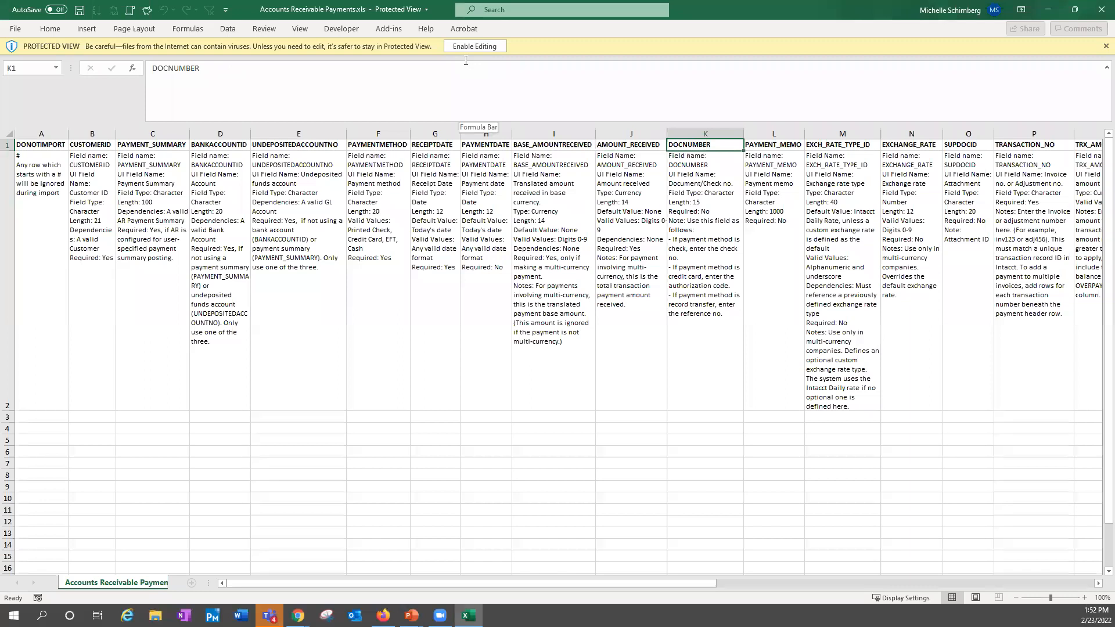
# Examine the payment template's remaining header fields from PAYMENT_MEMO through OVERPAYMENTPROJECTID, including transaction number, amount to apply, discount date and overpayment columns
pyautogui.press('Right')
pyautogui.press('Right')
pyautogui.press('Right')
pyautogui.press('Right')
pyautogui.press('Right')
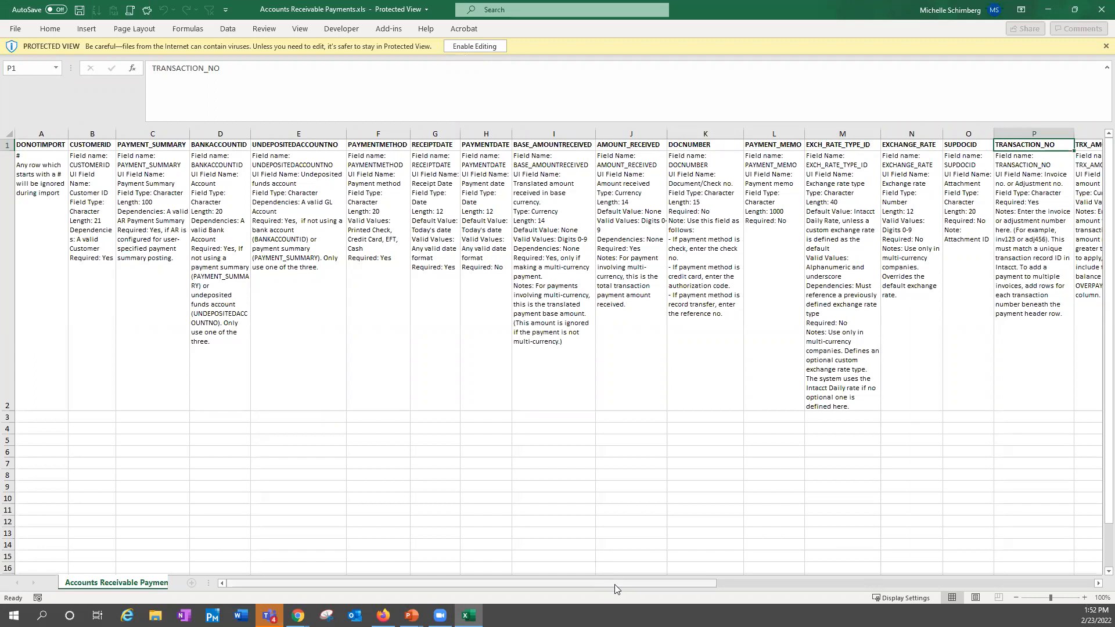
pyautogui.moveTo(636, 585); pyautogui.dragTo(1065, 537)
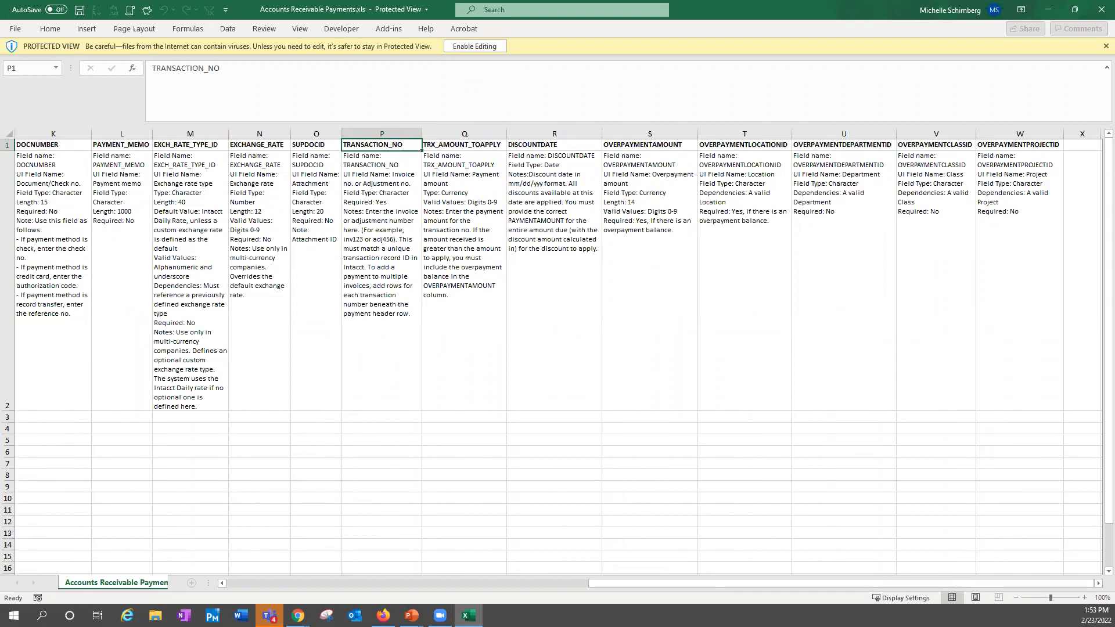
pyautogui.click(1067, 598)
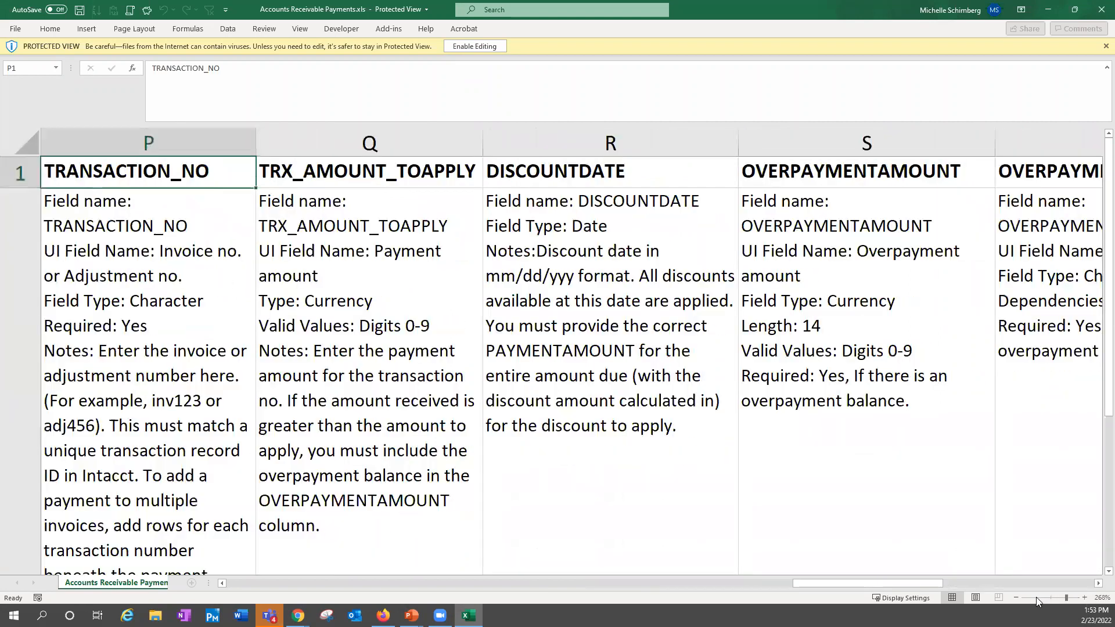
pyautogui.click(1058, 597)
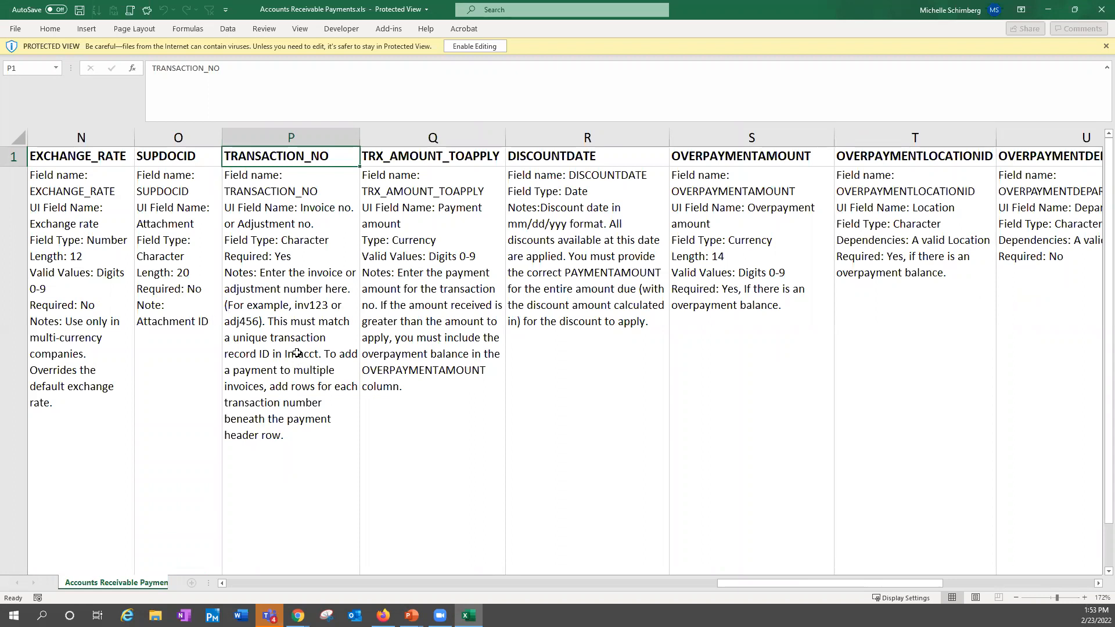
# Select the TRANSACTION_NO field description to read its notes, and enable editing of the protected payment template workbook
pyautogui.click(228, 256)
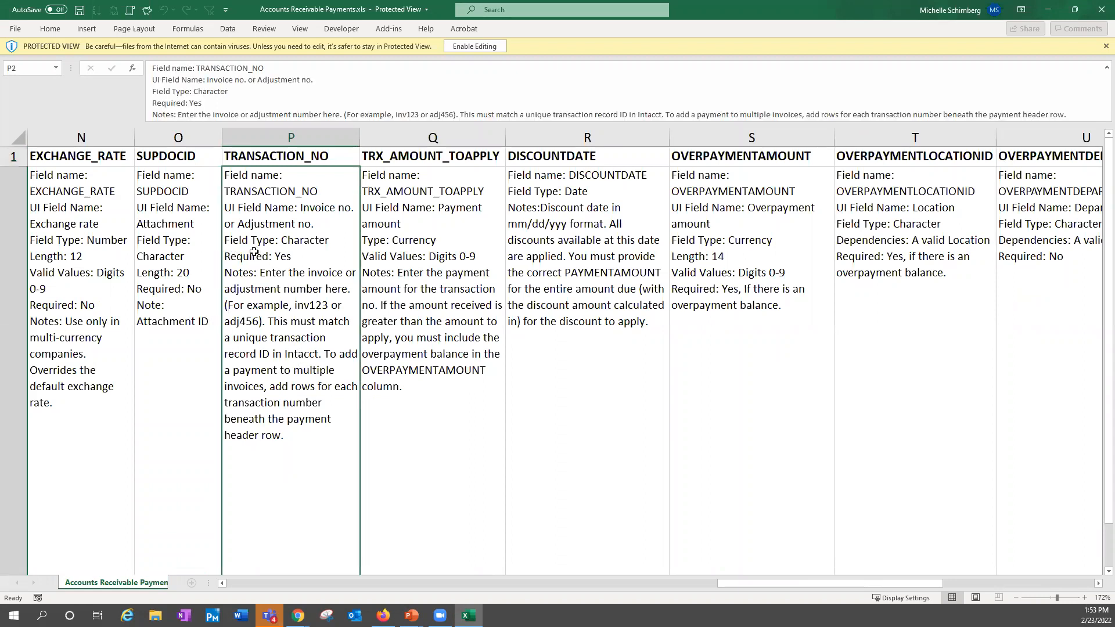
pyautogui.click(183, 114)
pyautogui.click(603, 342)
pyautogui.click(494, 47)
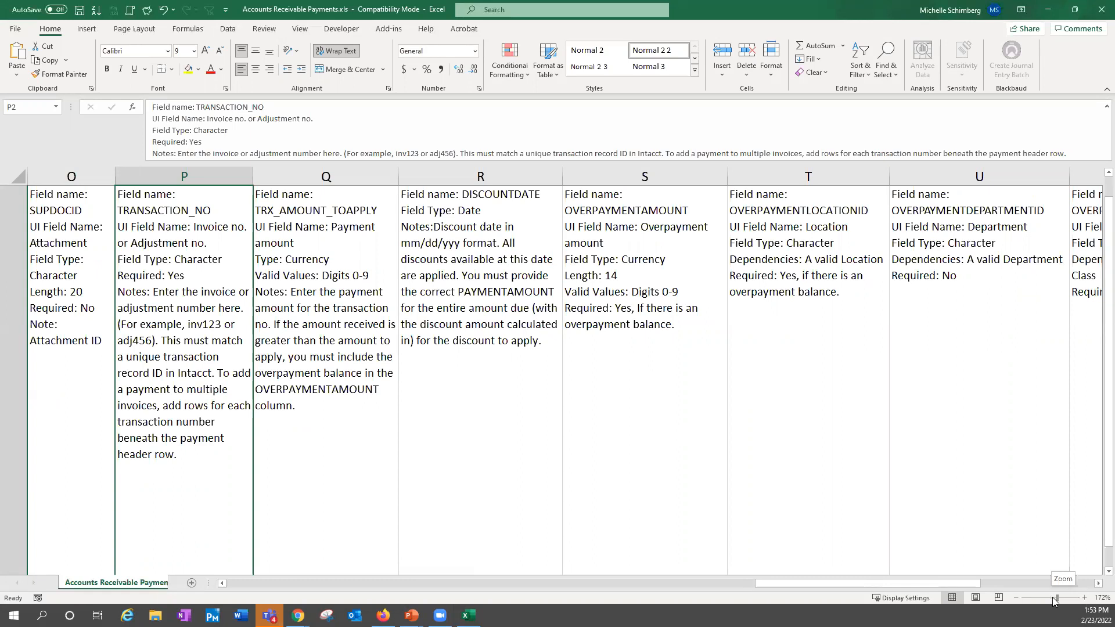
pyautogui.moveTo(1056, 598); pyautogui.dragTo(1052, 598)
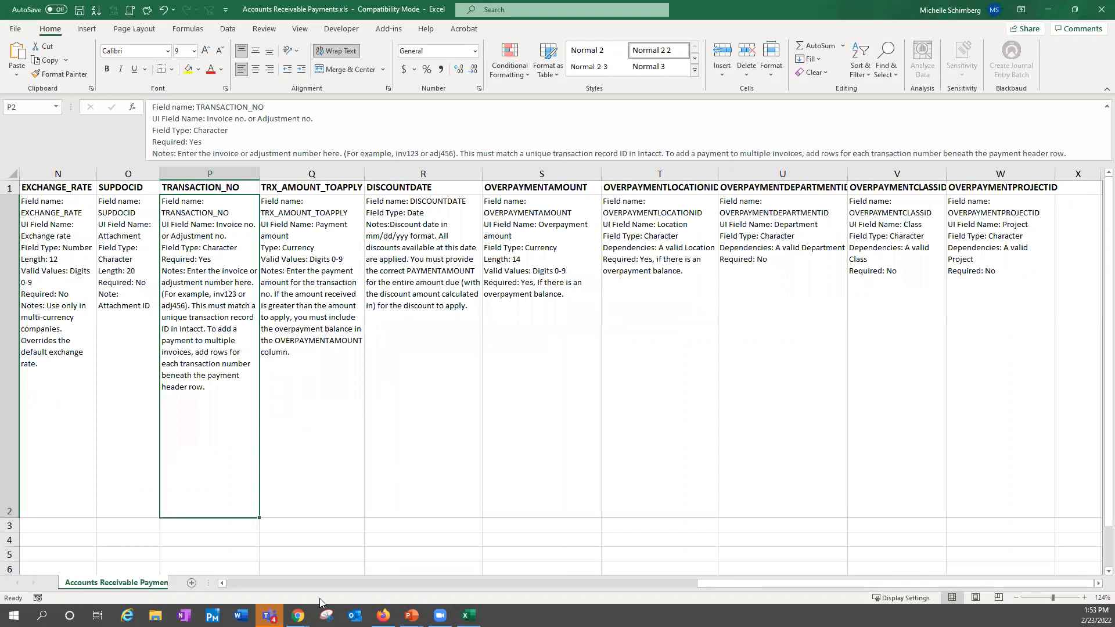
# Return to Sage Intacct in Chrome, close the Accounts Receivable Payments import dialog and start a new payment from Posted Payments
pyautogui.click(298, 616)
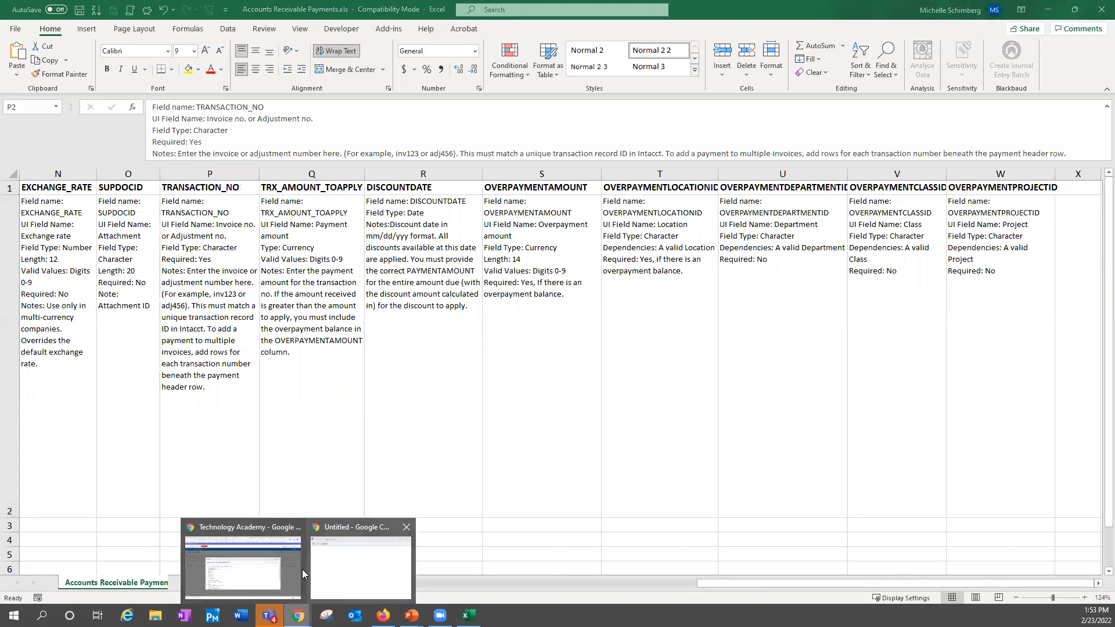
pyautogui.click(261, 567)
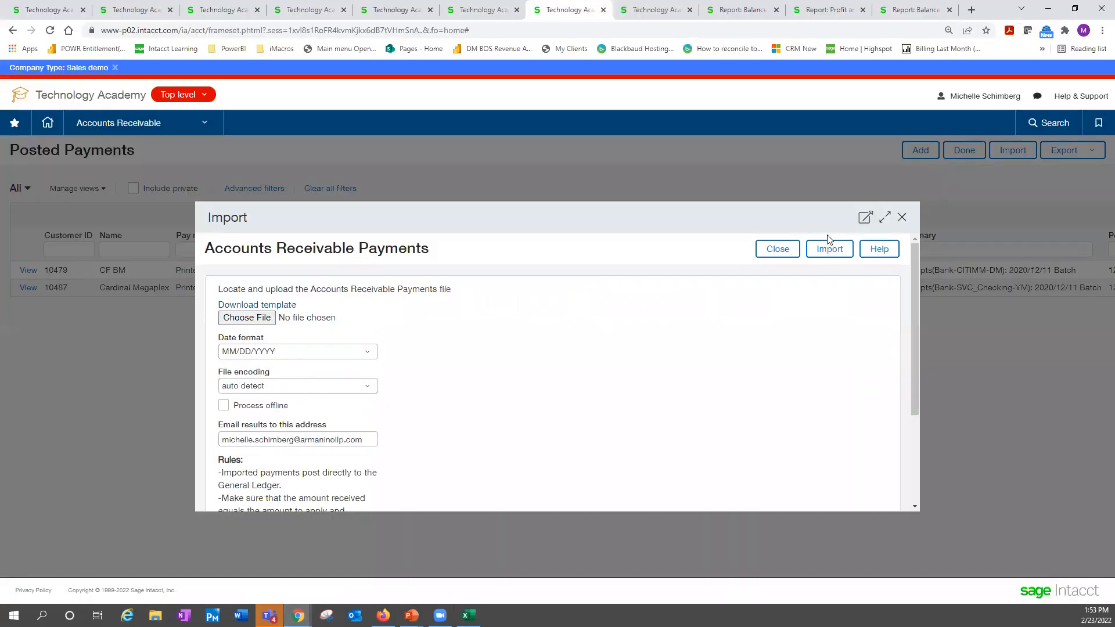
pyautogui.click(904, 218)
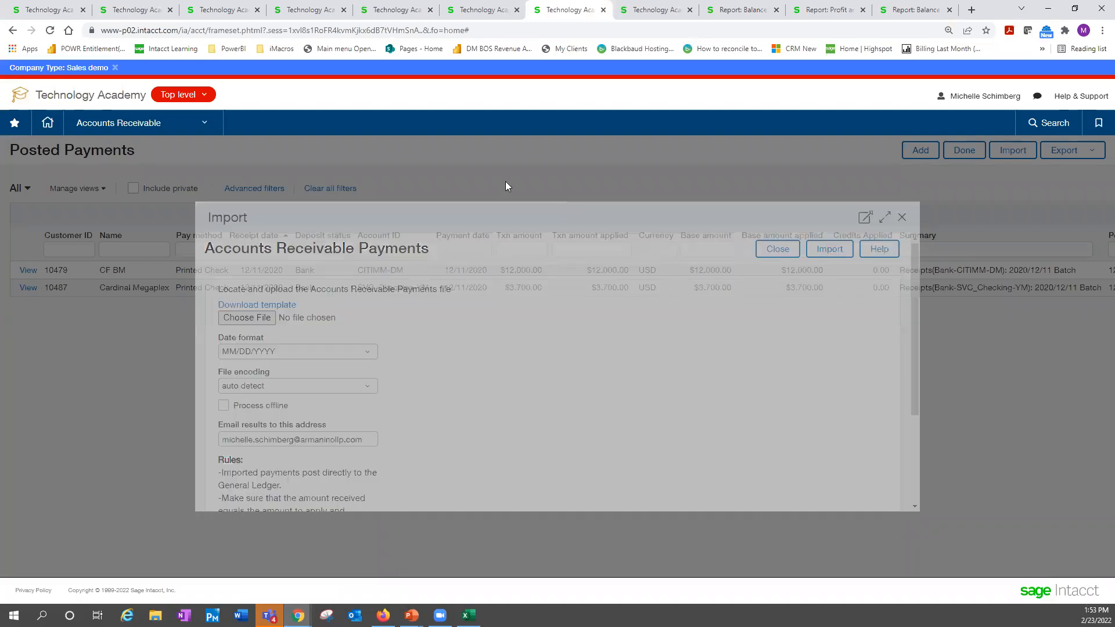
pyautogui.click(908, 151)
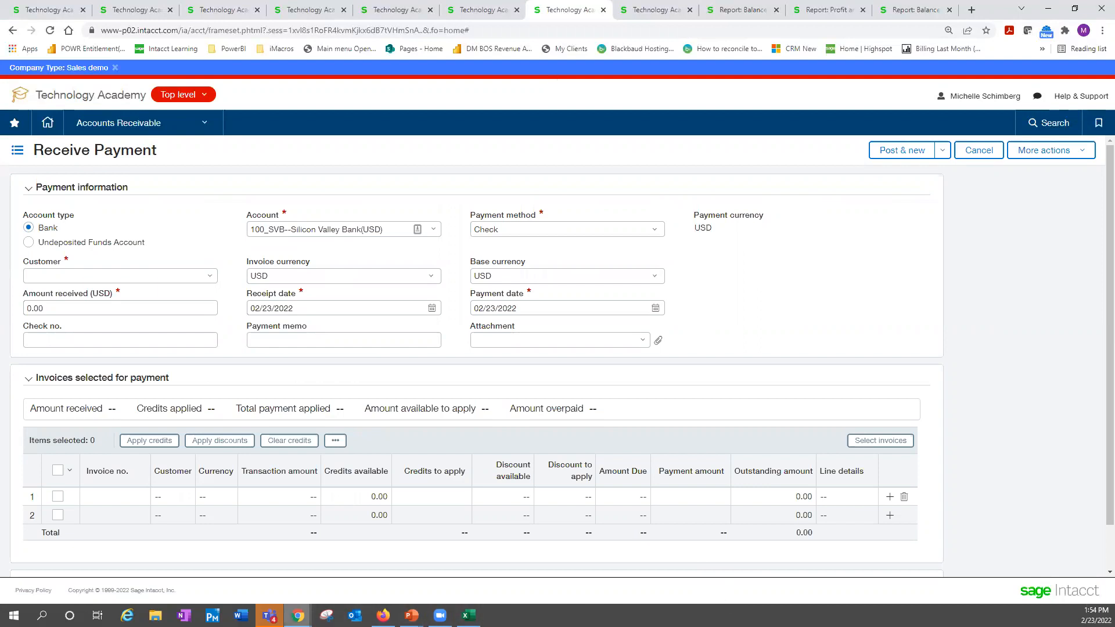
# Switch to the running PowerPoint slide show and advance it to the closing Additional Questions slide
pyautogui.moveTo(297, 616)
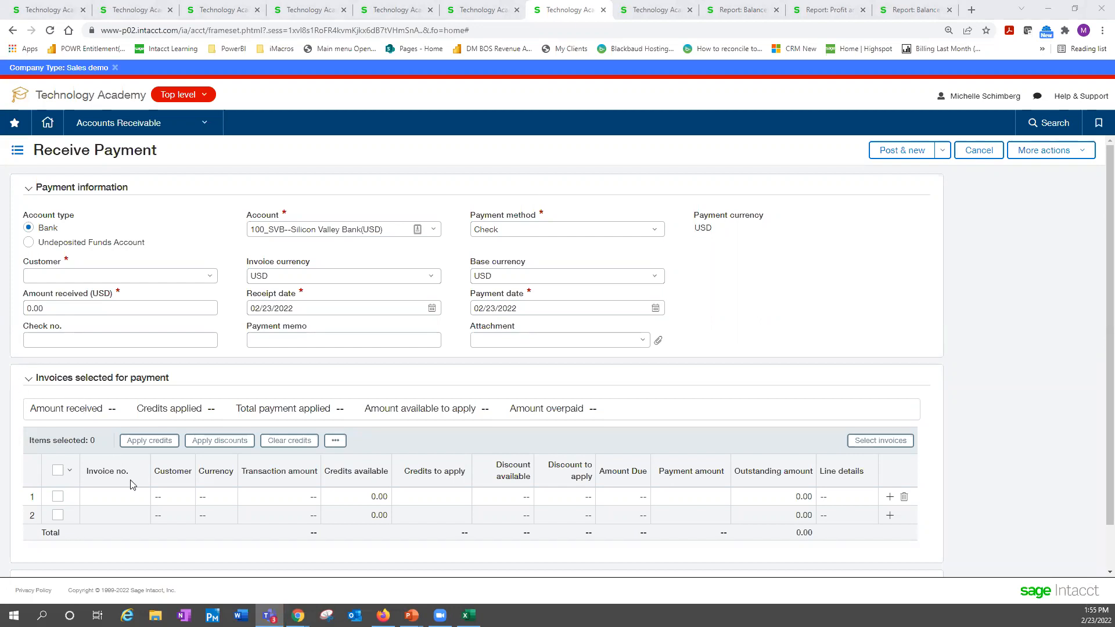
pyautogui.moveTo(411, 616)
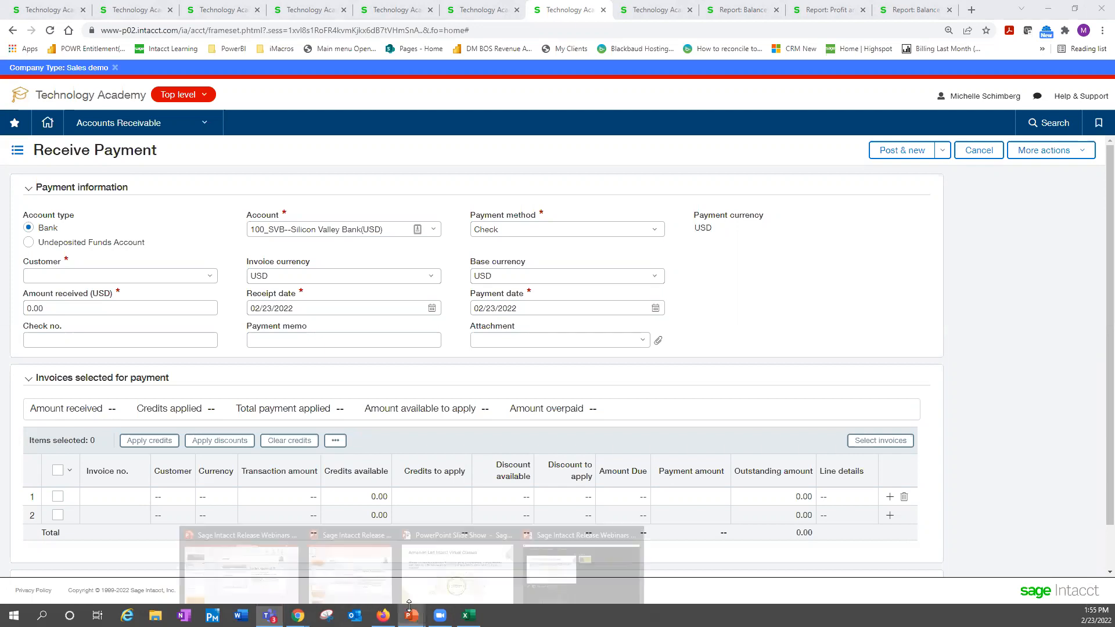
pyautogui.click(456, 566)
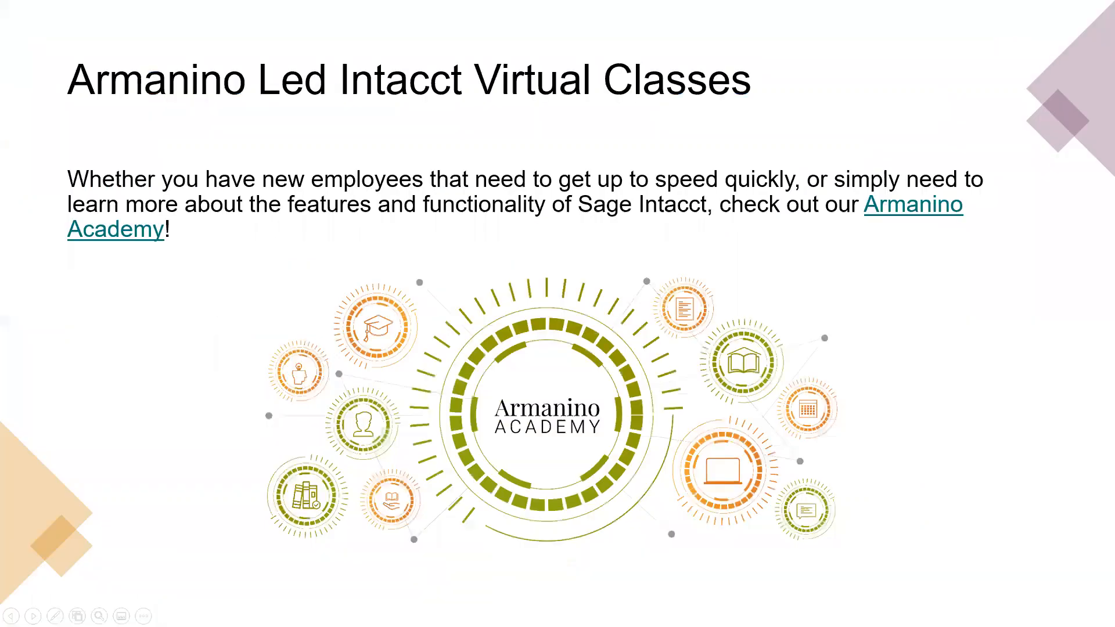
pyautogui.click(999, 513)
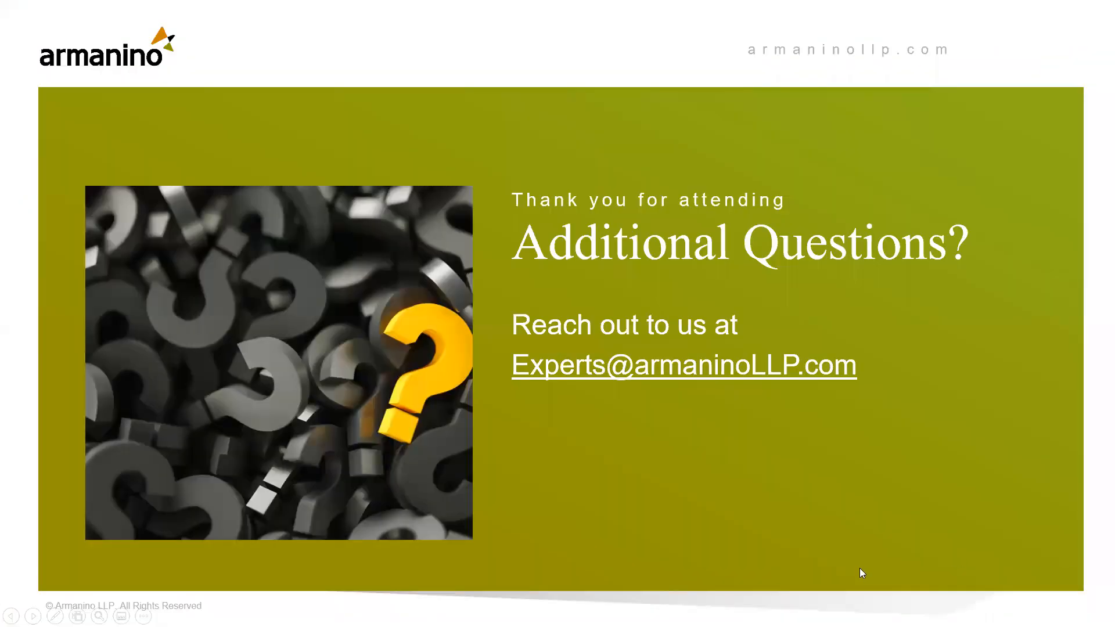